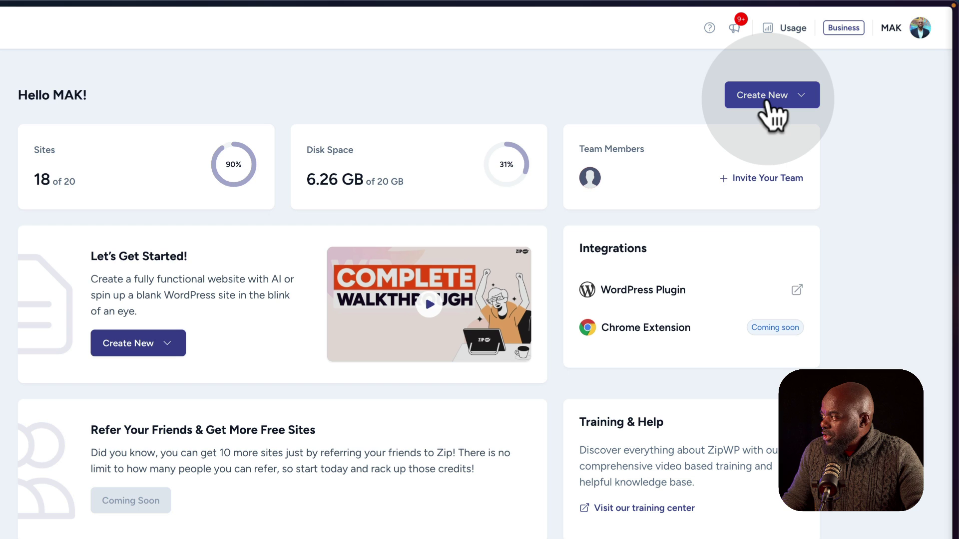
Create a new blank ZipWP website labelled 'Mak Test'.
left_click(764, 100)
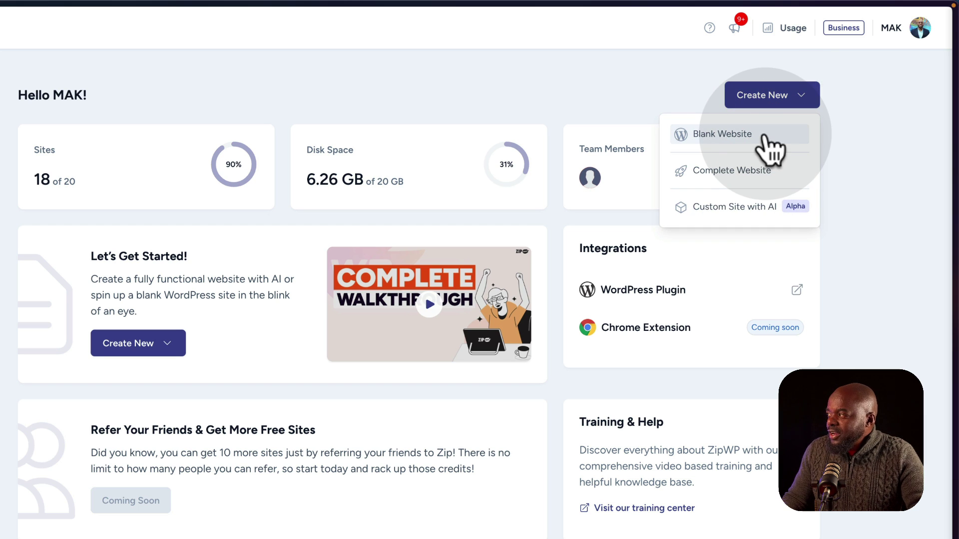
left_click(765, 139)
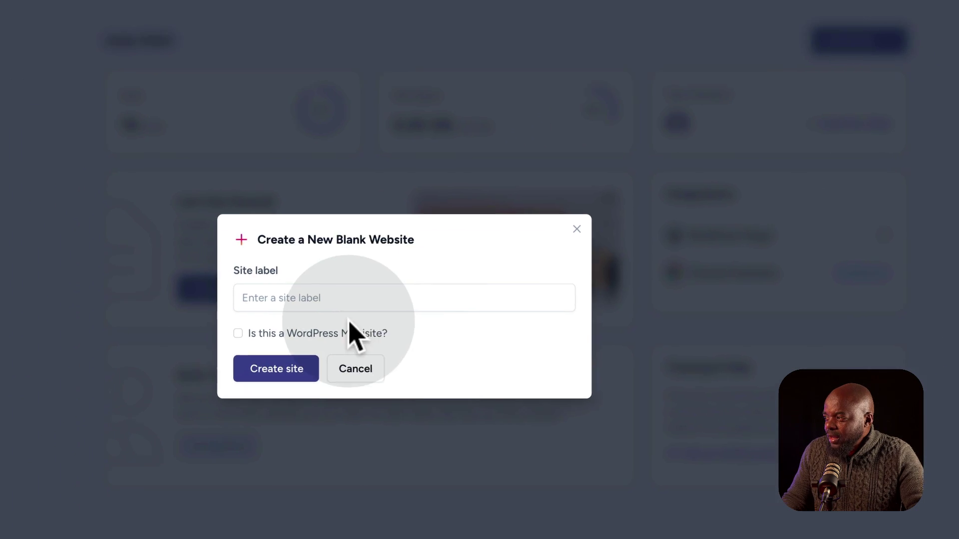
left_click(426, 256)
type("M")
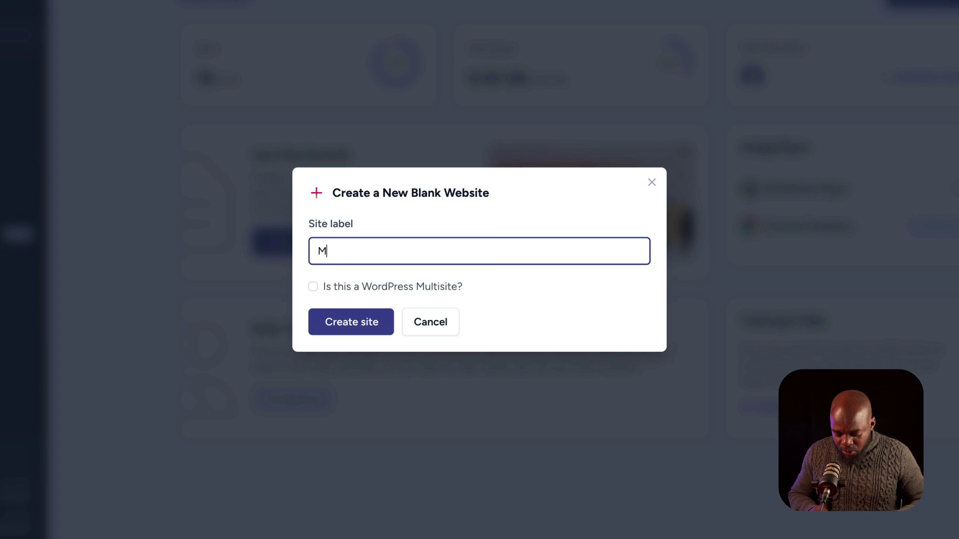
type("ak Test")
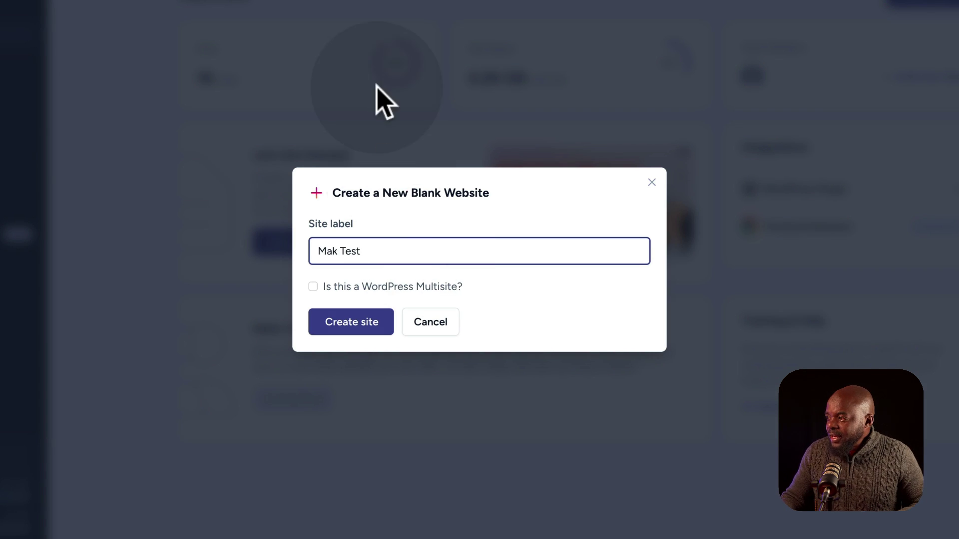
left_click(356, 323)
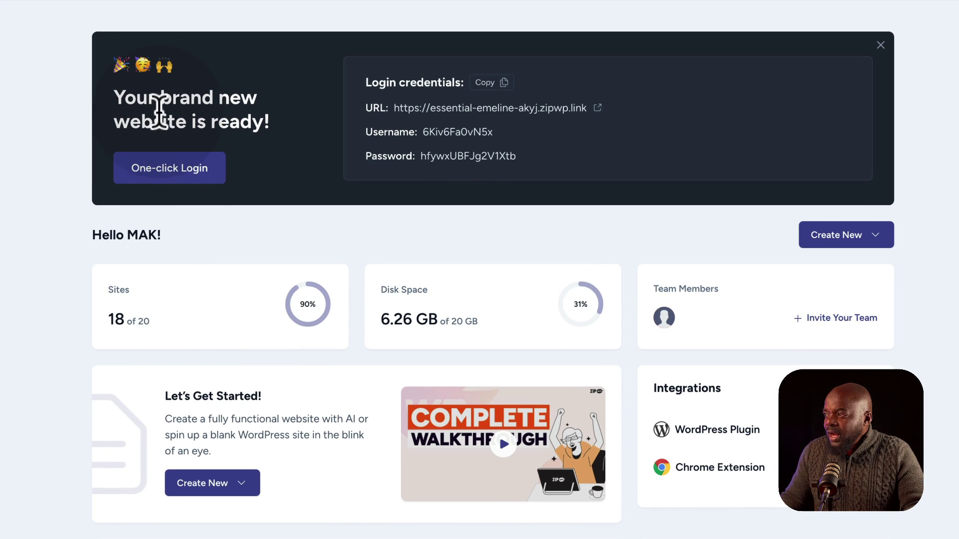
Log into the Mak Test admin with One-click Login and open Add New Plugin.
left_click(168, 174)
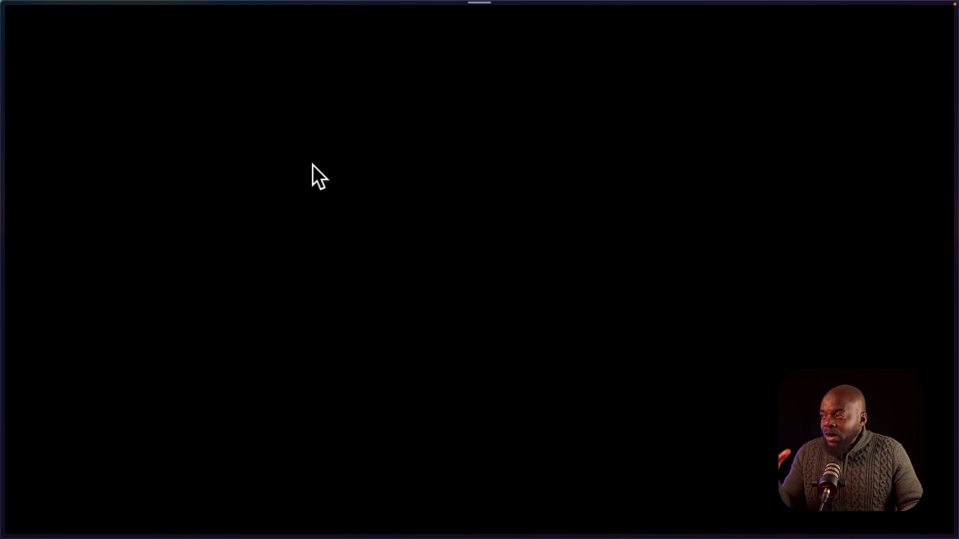
left_click(312, 164)
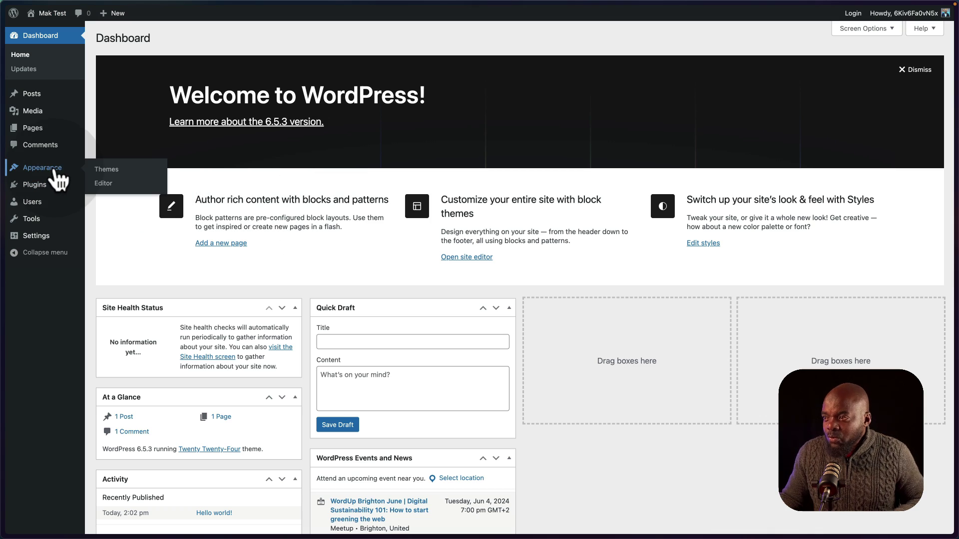
mouse_move(52, 184)
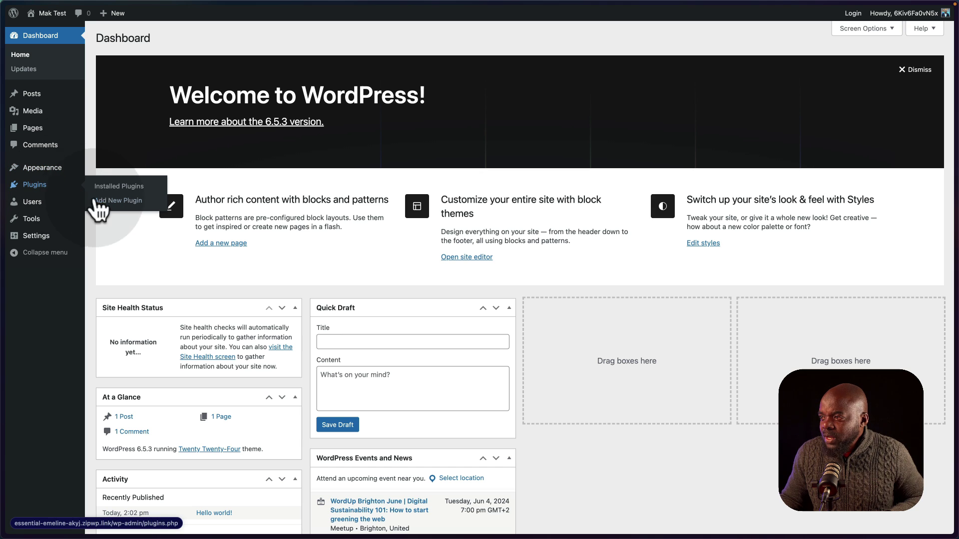
left_click(106, 201)
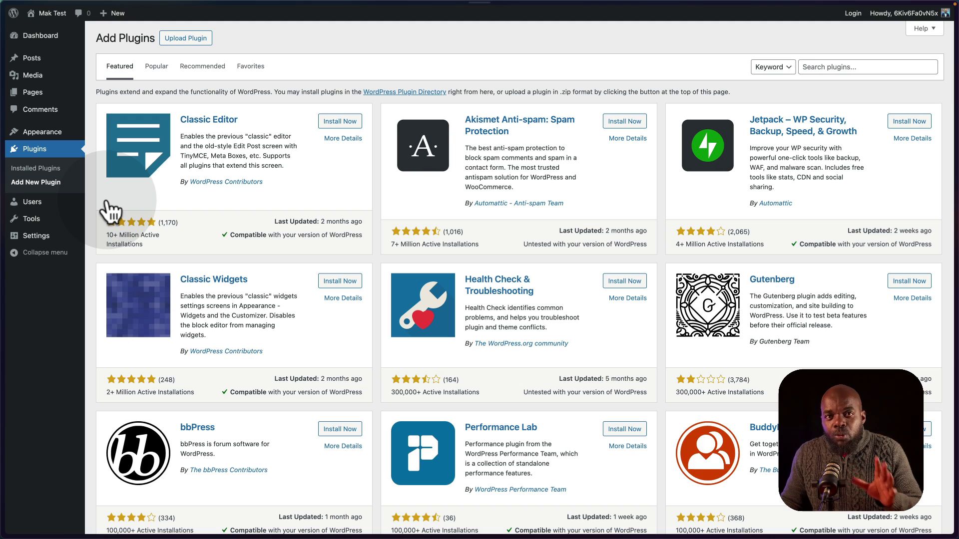
View the Mak Test site's public front end, then return to the ZipWP sites list.
mouse_move(52, 13)
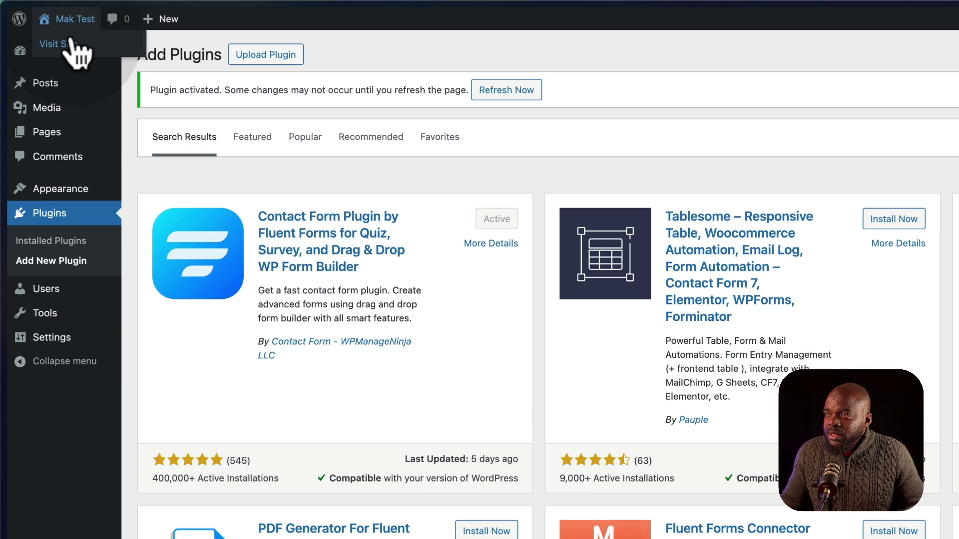
left_click(63, 44)
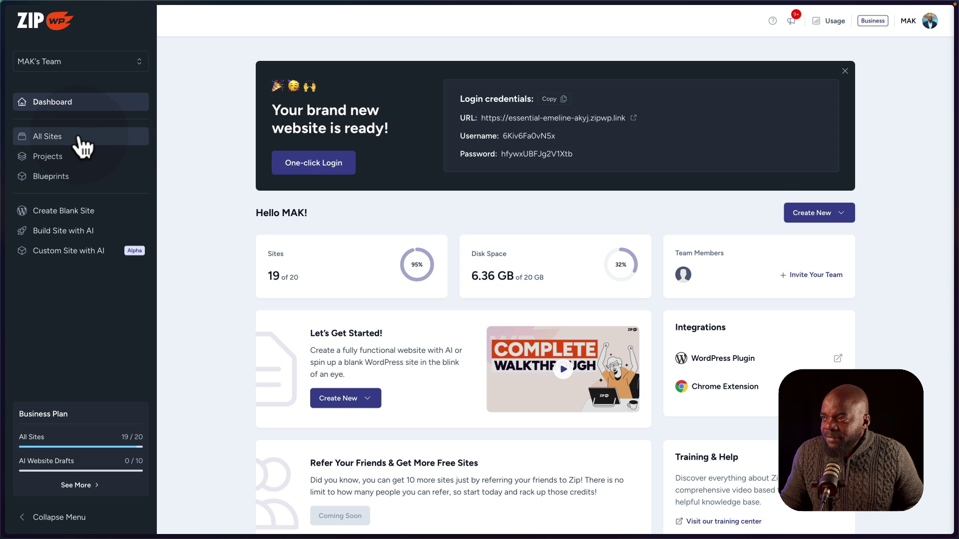
left_click(76, 139)
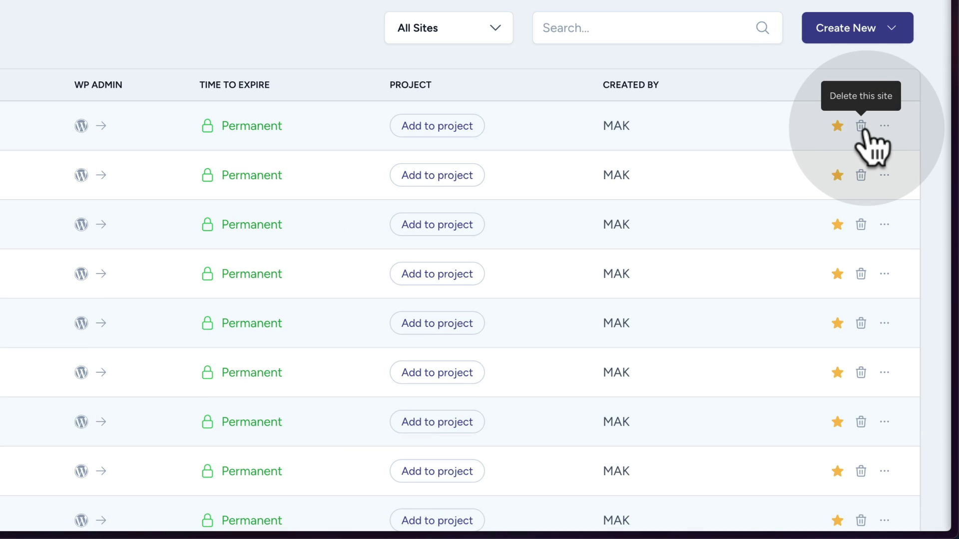
Delete the Mak Test site, confirming with 'delete'.
left_click(860, 126)
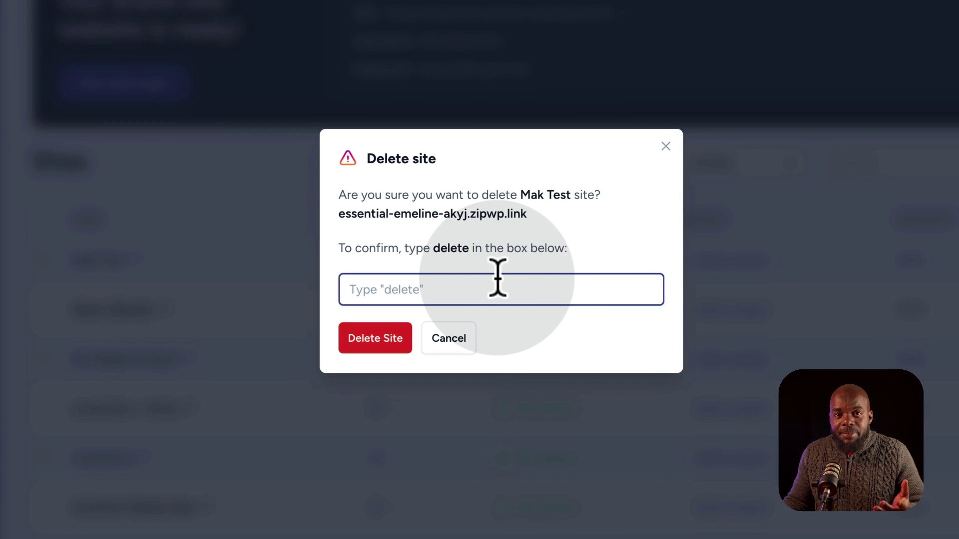
type("delete")
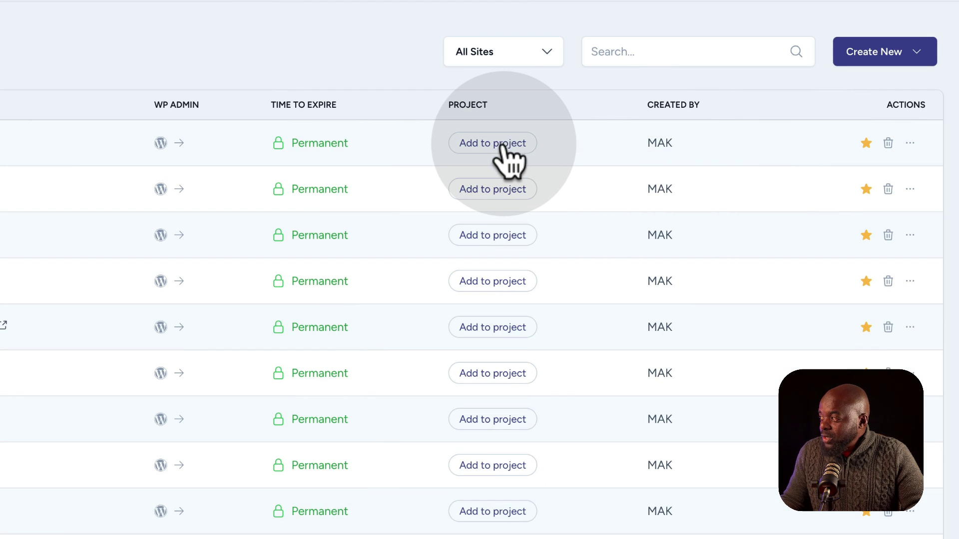
left_click(501, 144)
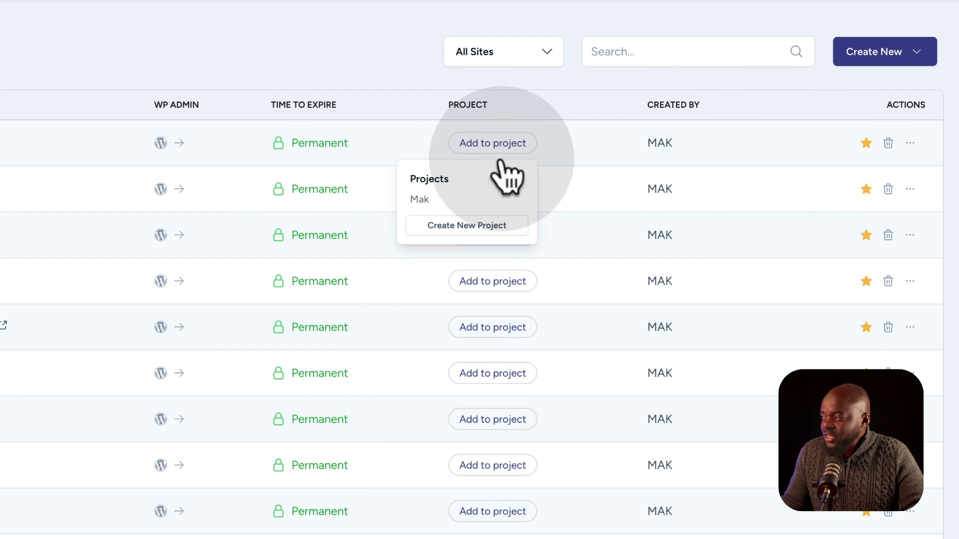
left_click(477, 232)
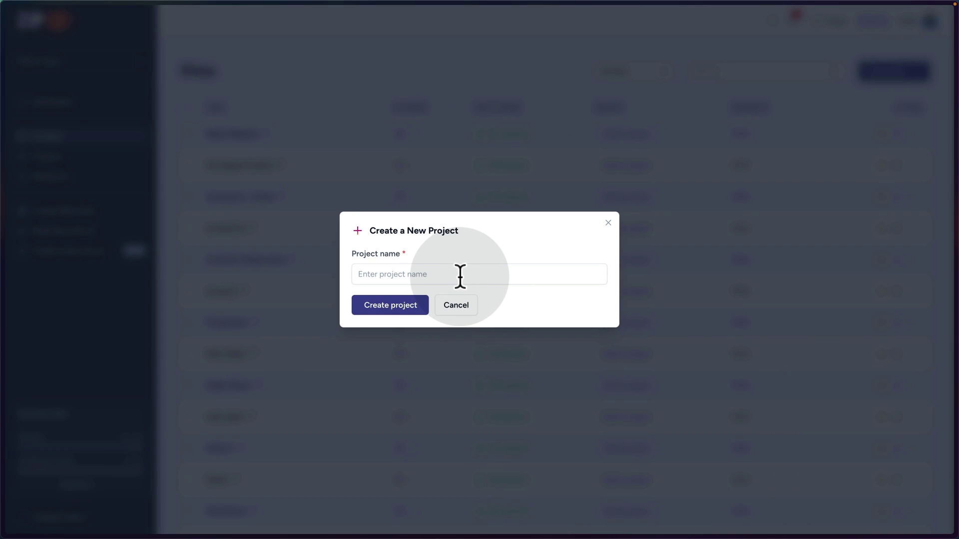
left_click(456, 305)
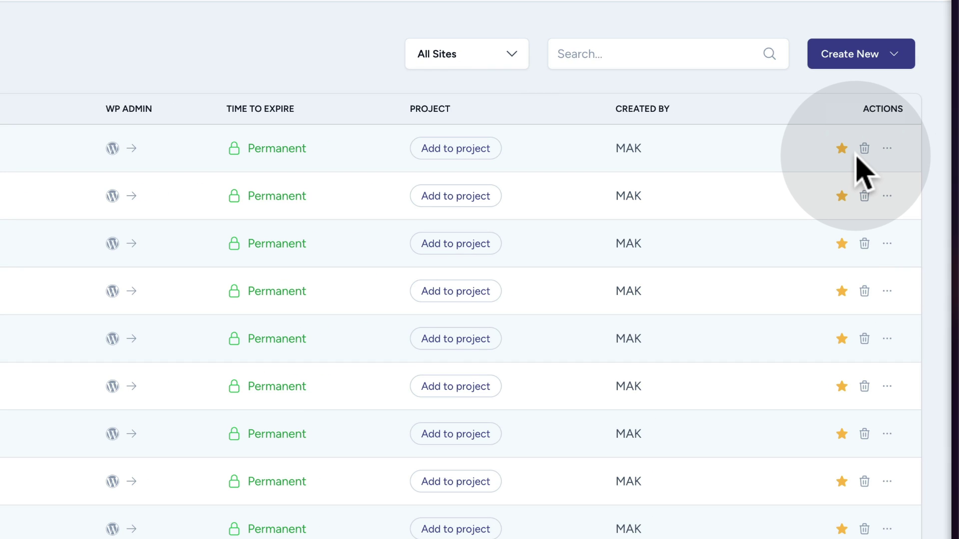
left_click(887, 149)
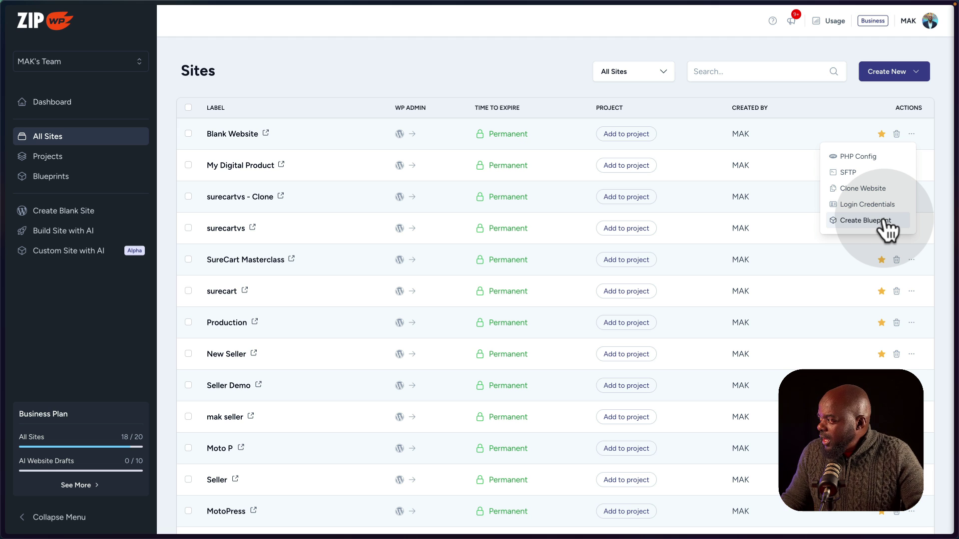
Create blueprint 'Mak Website' described 'Ecommerce Website Based On Astra and Spectra.' and copy its link.
left_click(886, 222)
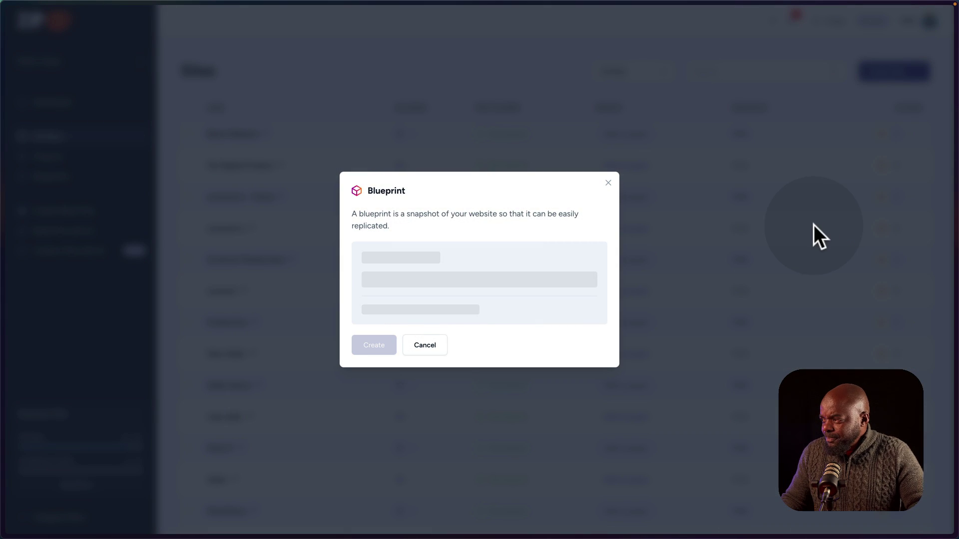
left_click(488, 248)
type("Mak Website")
left_click(368, 313)
type("Ecommerce Website Based On Astra and Spectra.")
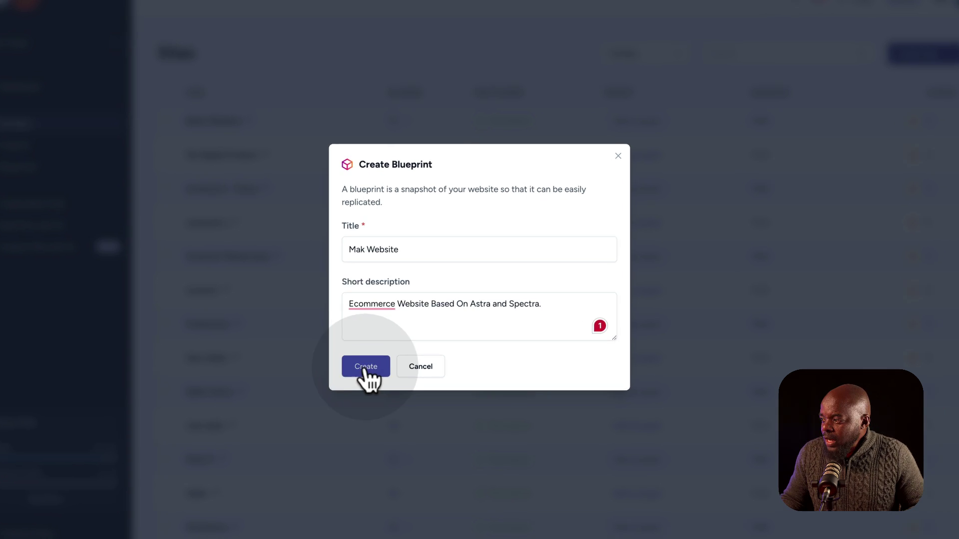
left_click(370, 368)
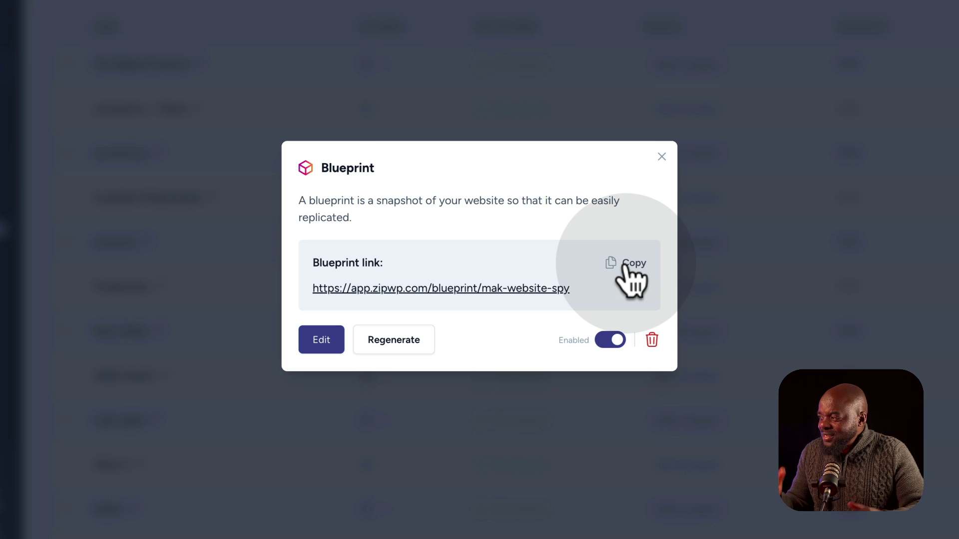
left_click(625, 266)
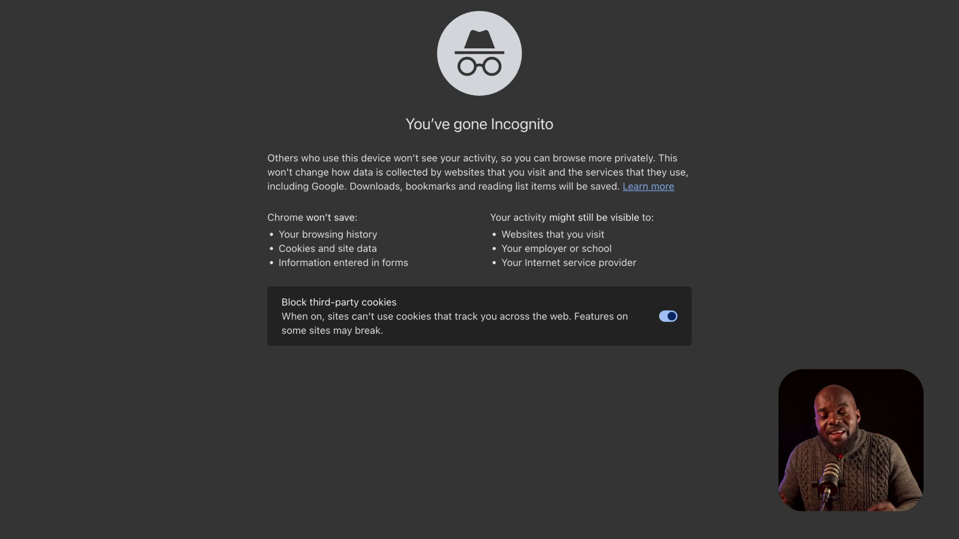
Load the copied blueprint URL in the Incognito window's address bar.
left_click(117, 31)
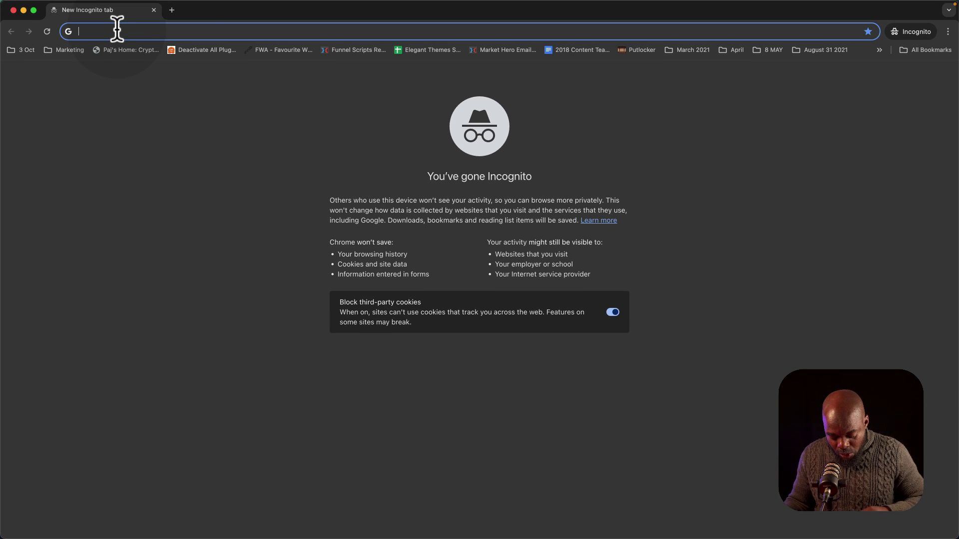
key("super+v")
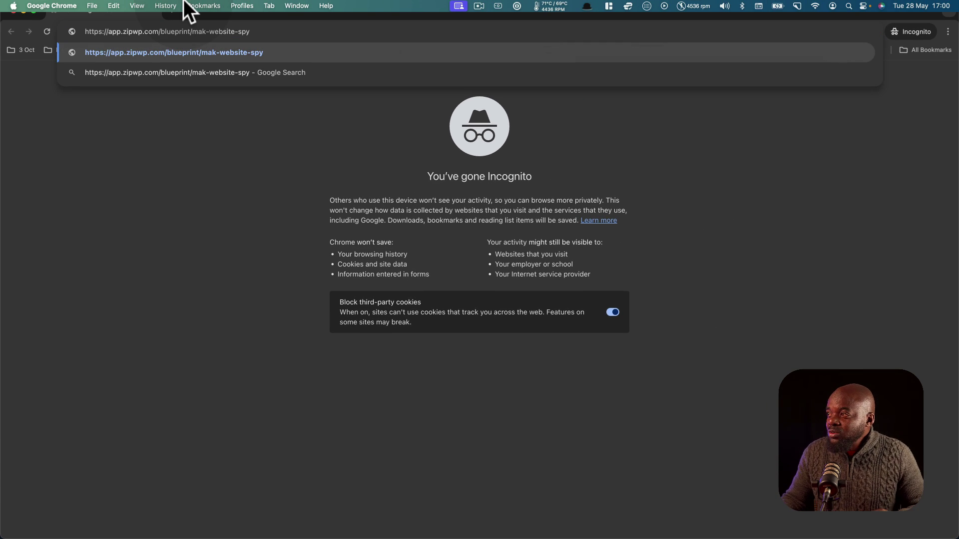
key("Return")
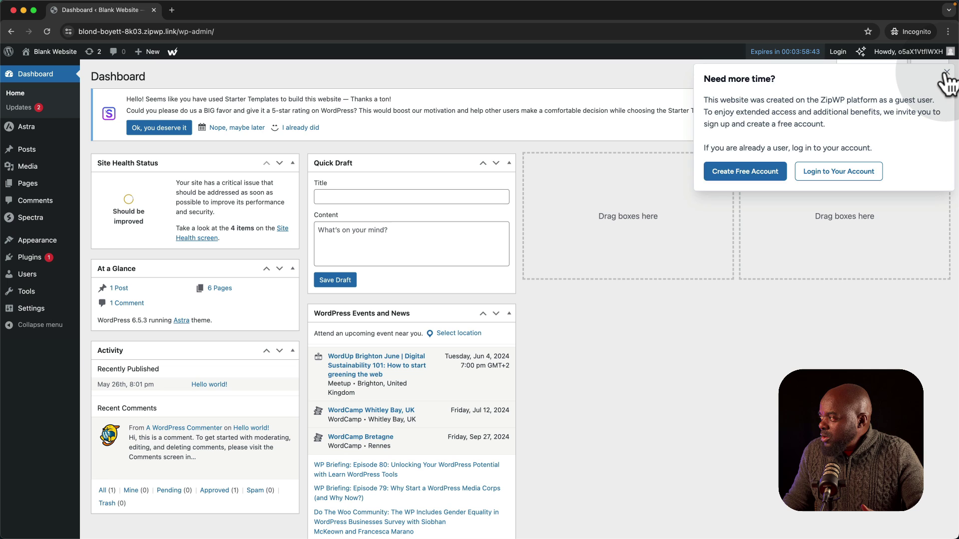
Dismiss the 'Need more time?' notice and visit the blank site's live front end.
left_click(945, 73)
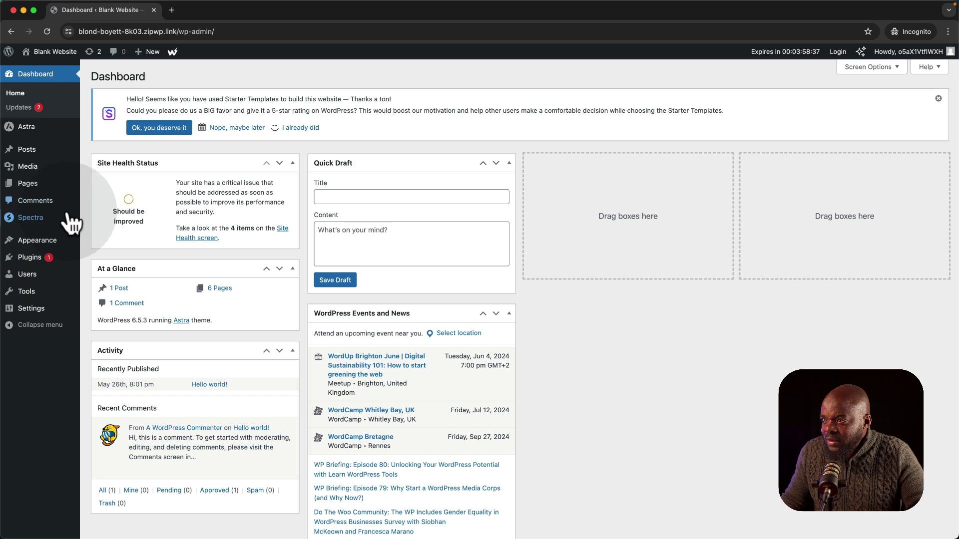
mouse_move(56, 133)
mouse_move(55, 54)
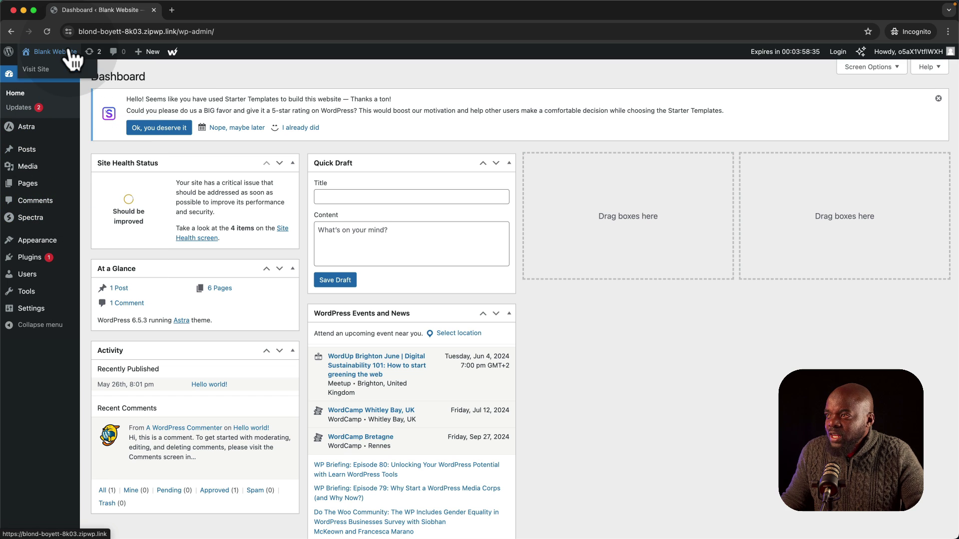
left_click(55, 76)
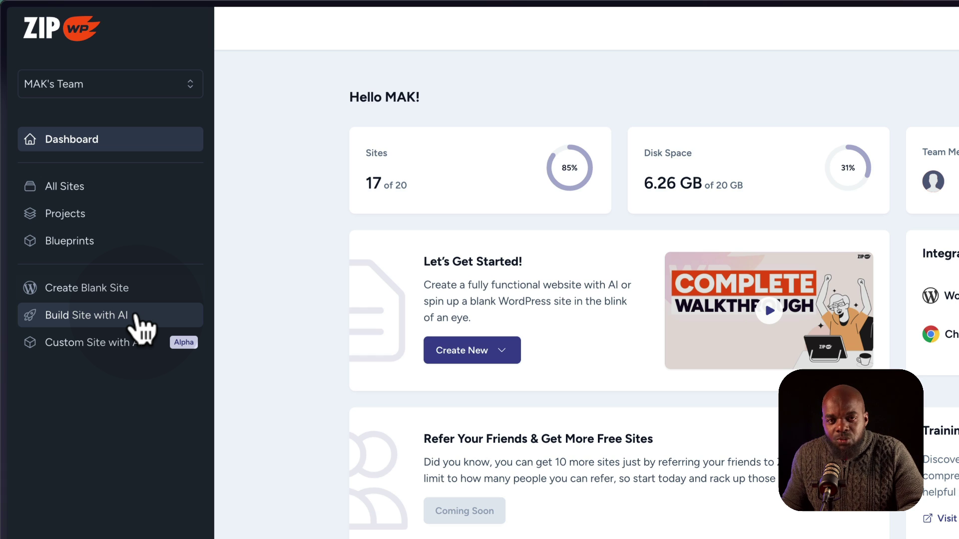
Start Build Site with AI, naming it 'Mak Design Agency' with business type Agency.
left_click(136, 316)
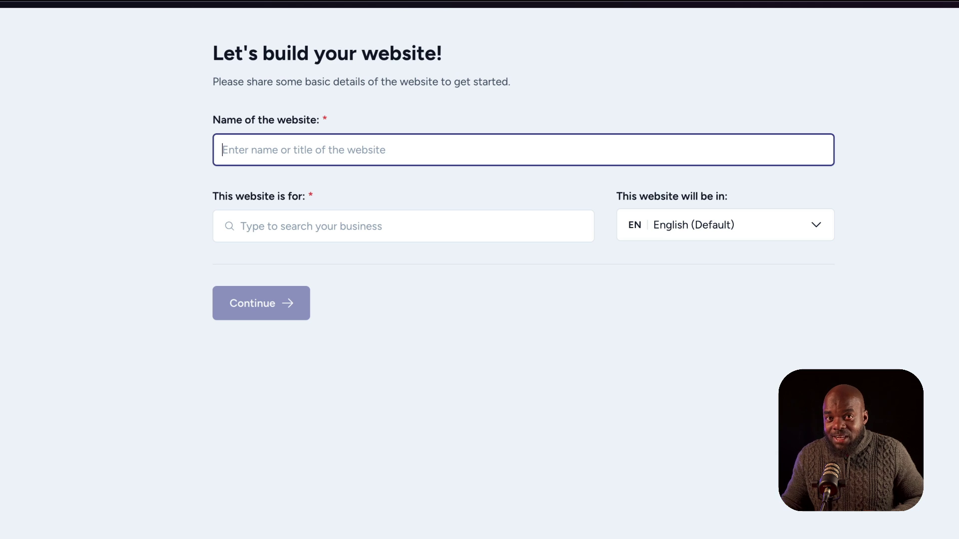
key("ctrl+v")
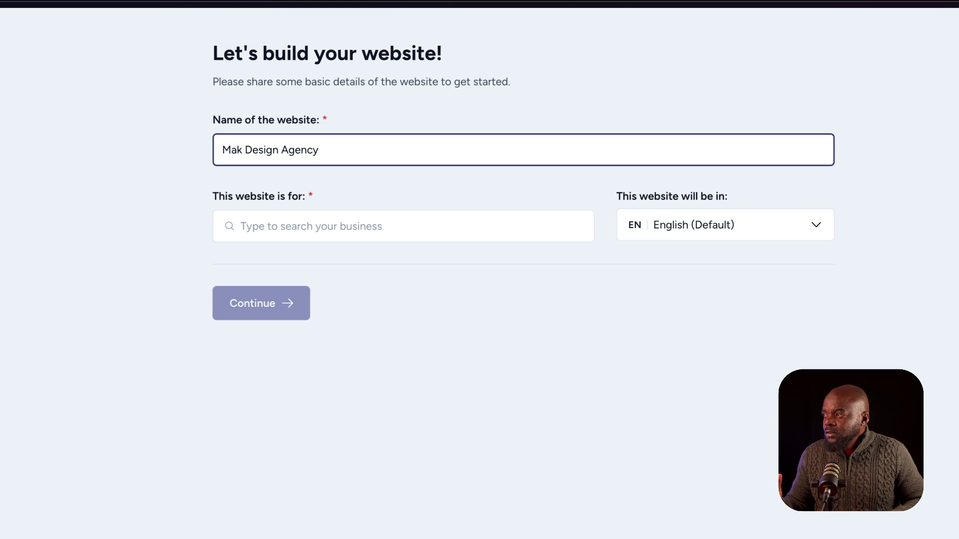
left_click(293, 223)
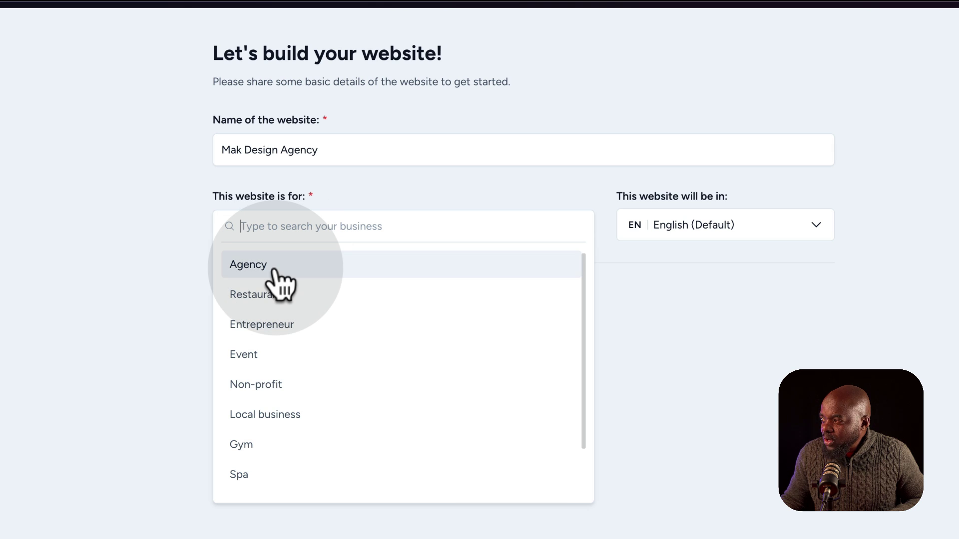
left_click(274, 270)
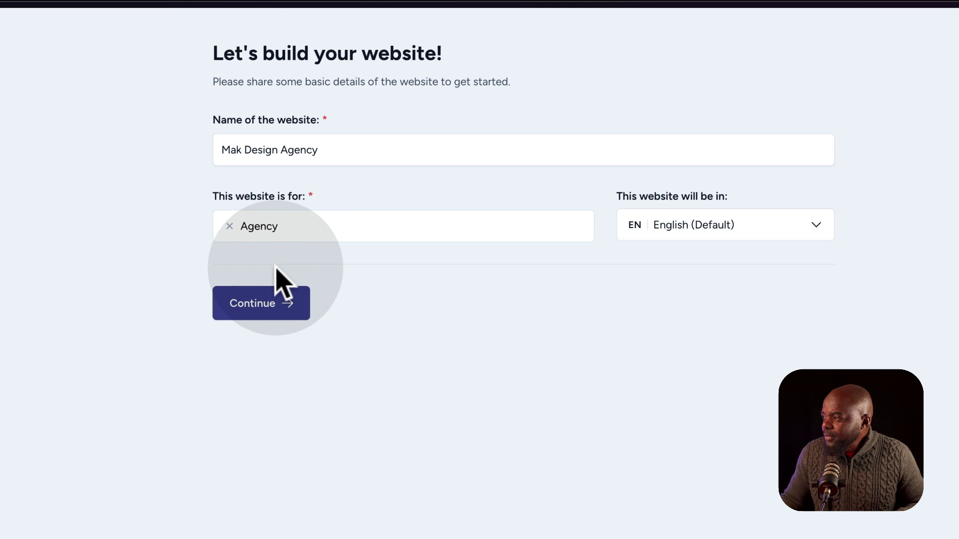
left_click(272, 306)
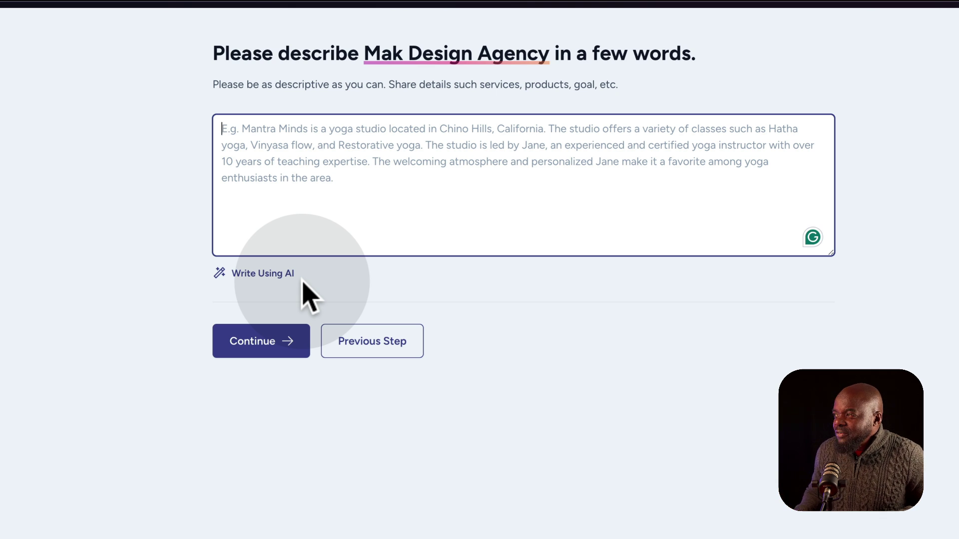
Paste the London web design agency description and rewrite it with Improve Using AI.
key("super+v")
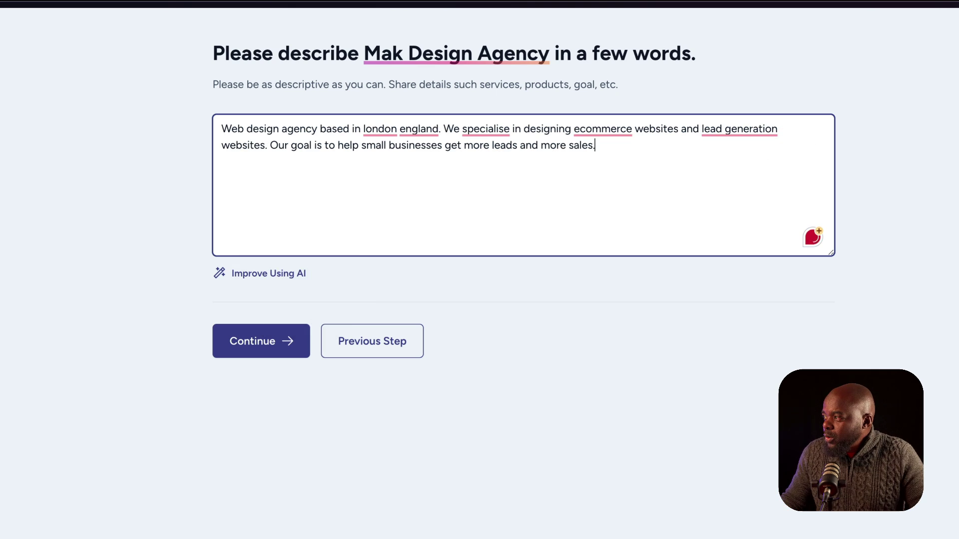
left_click(293, 278)
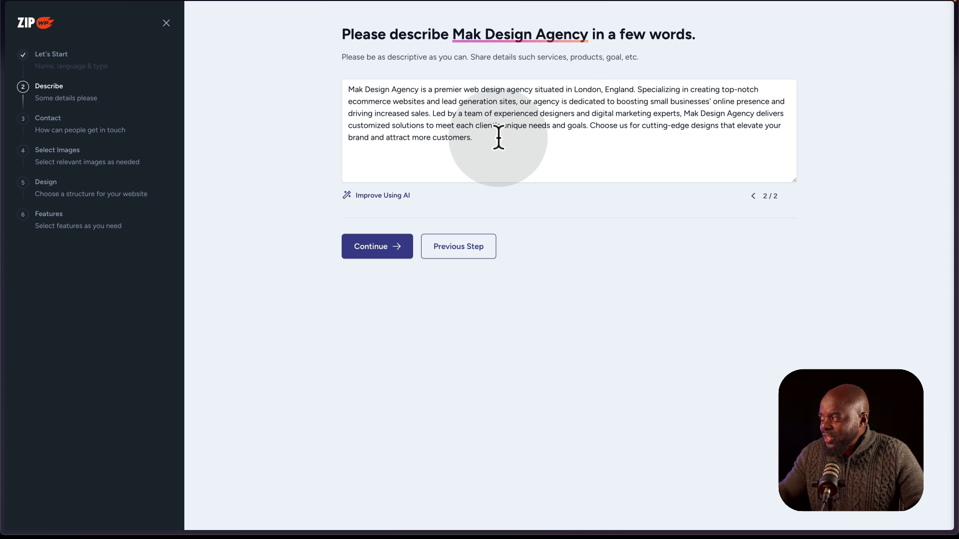
left_click(499, 138)
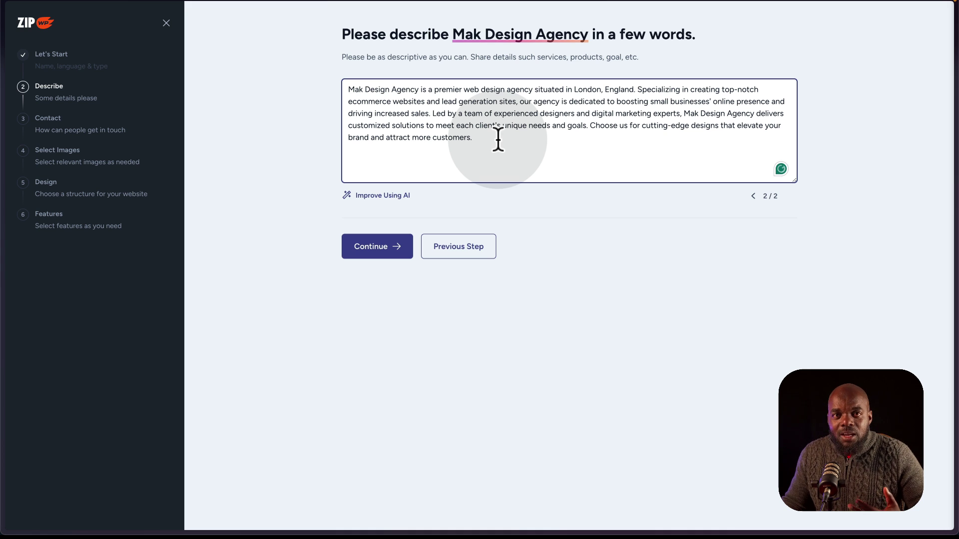
Enter the agency's contact email, phone number and postal address on the contact step.
left_click(380, 248)
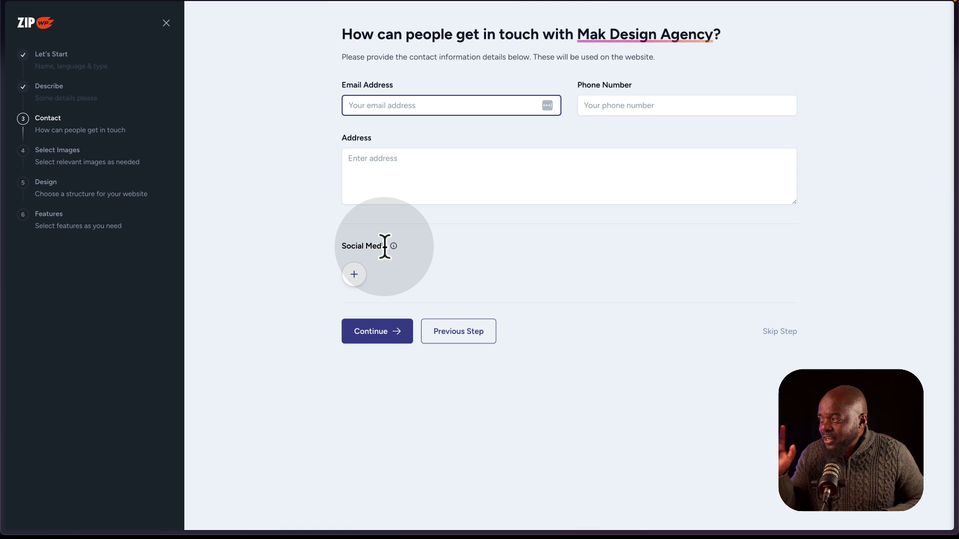
type("mak")
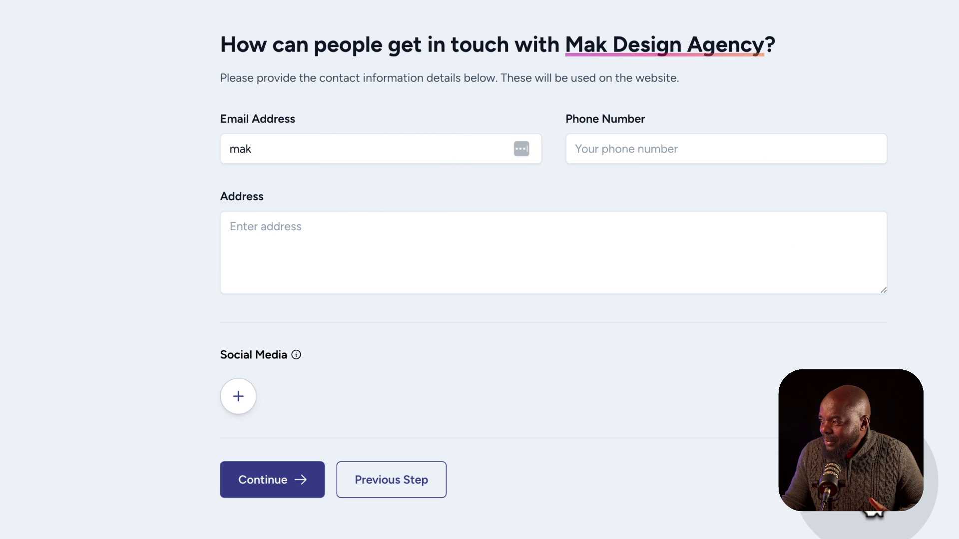
left_click(271, 145)
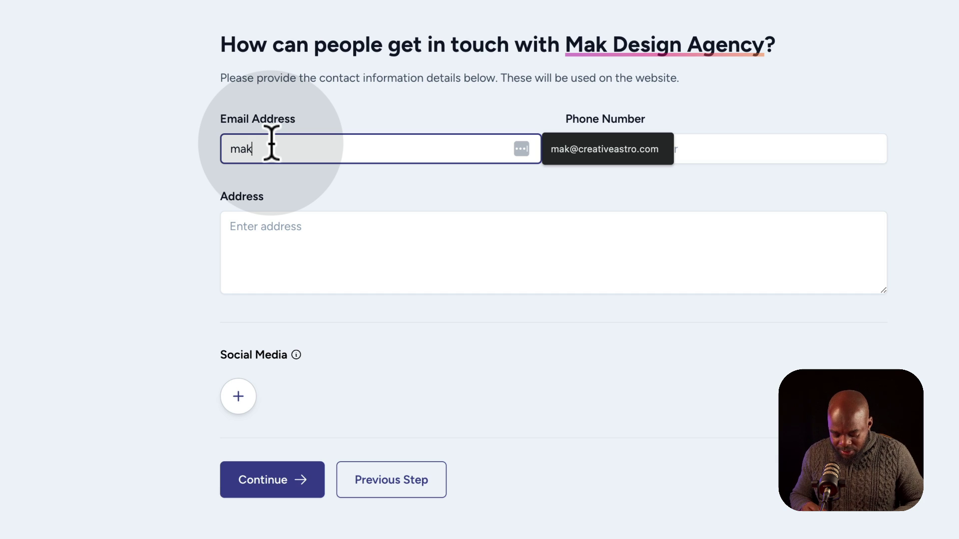
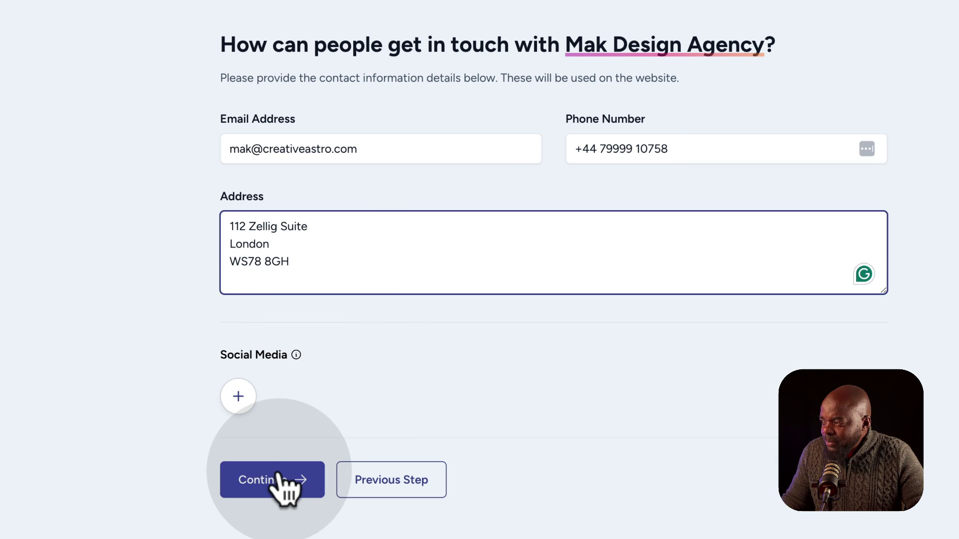
left_click(274, 488)
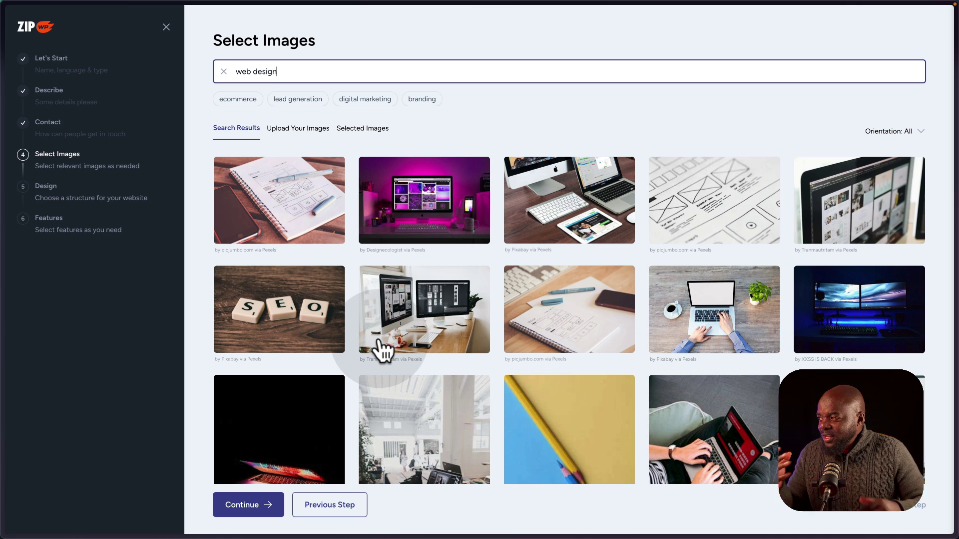
Select four images: pink-lit monitor desk, code on monitors, social app icons, and one more.
left_click(425, 205)
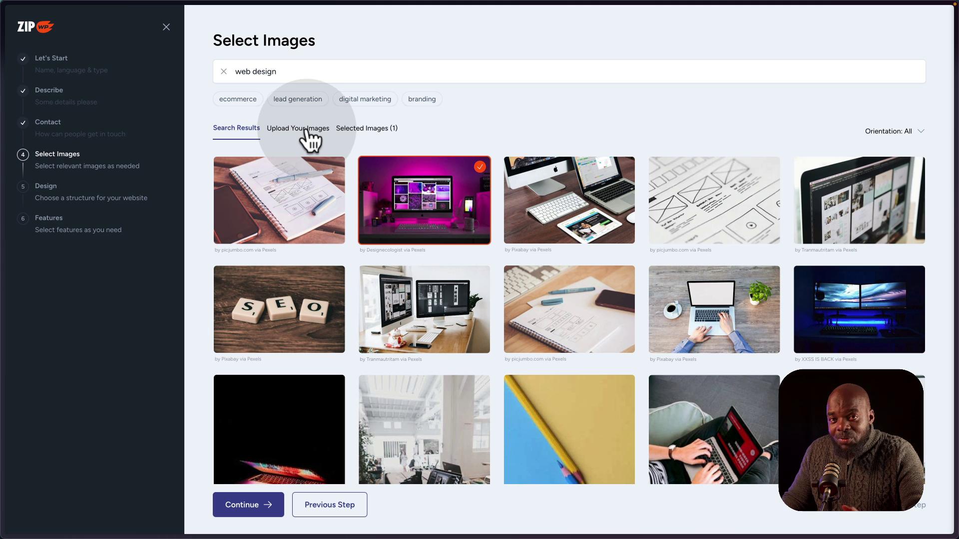
scroll(475, 234, "down", 2)
scroll(474, 235, "down", 4)
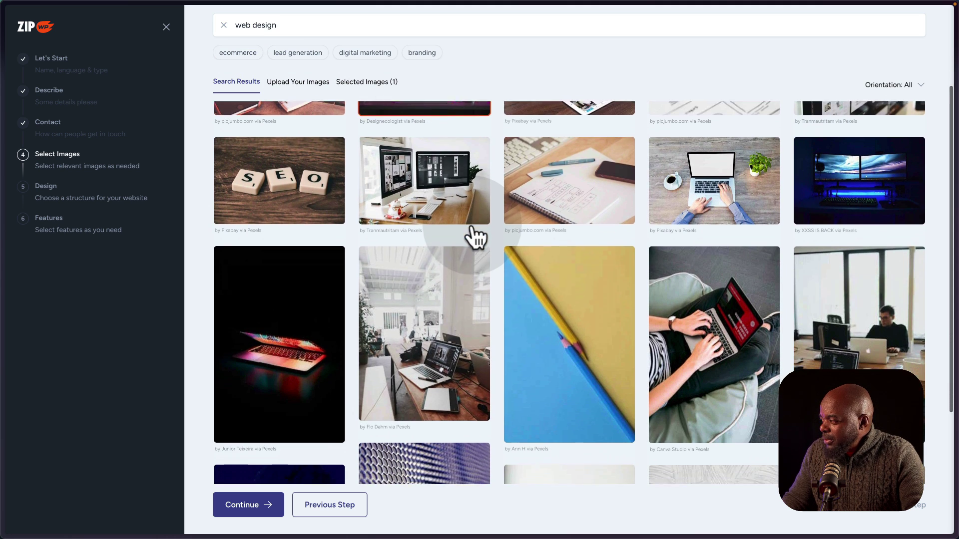
scroll(477, 234, "down", 3)
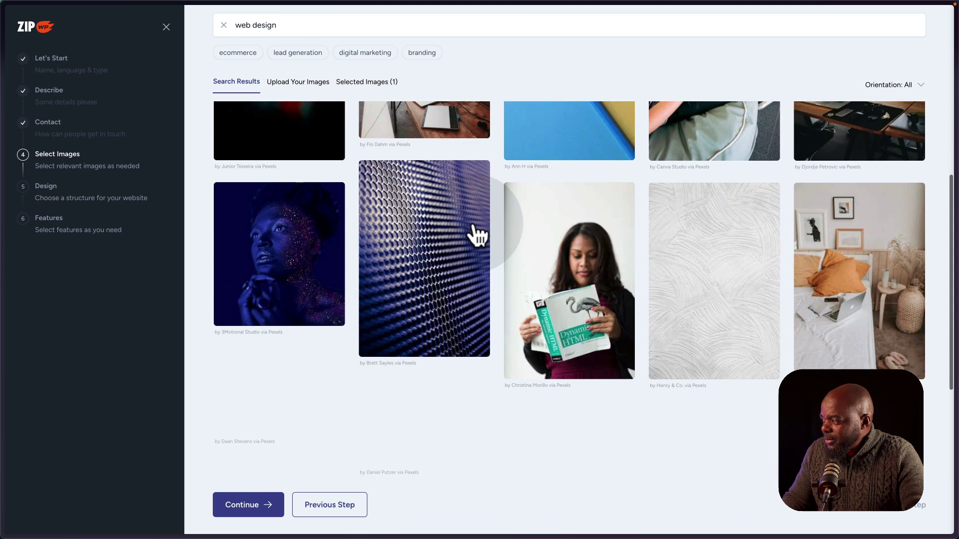
scroll(477, 235, "down", 2)
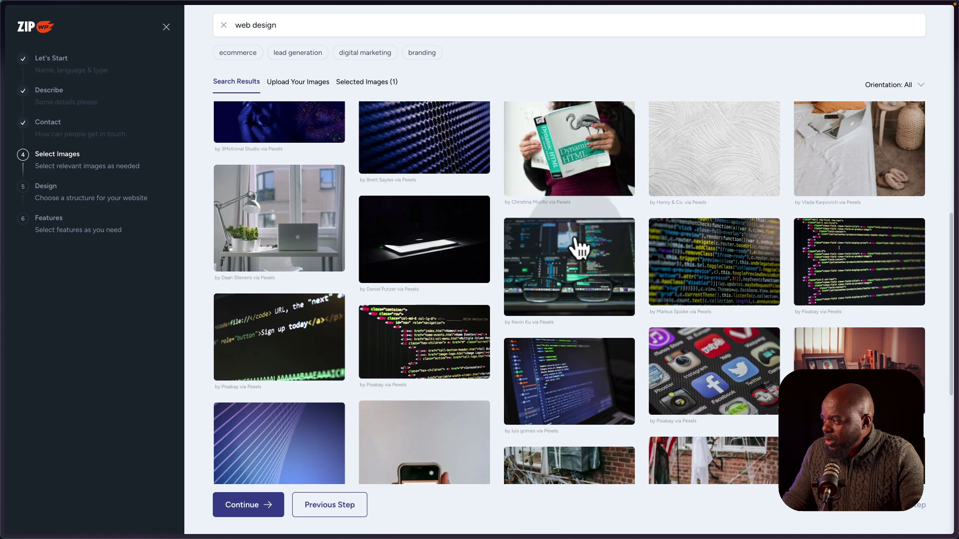
left_click(580, 275)
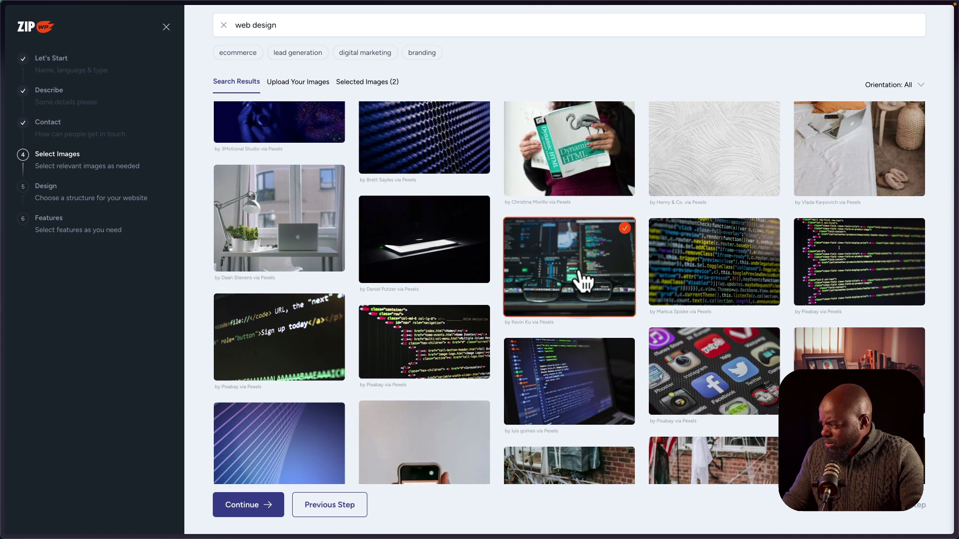
scroll(582, 280, "down", 2)
scroll(579, 280, "down", 3)
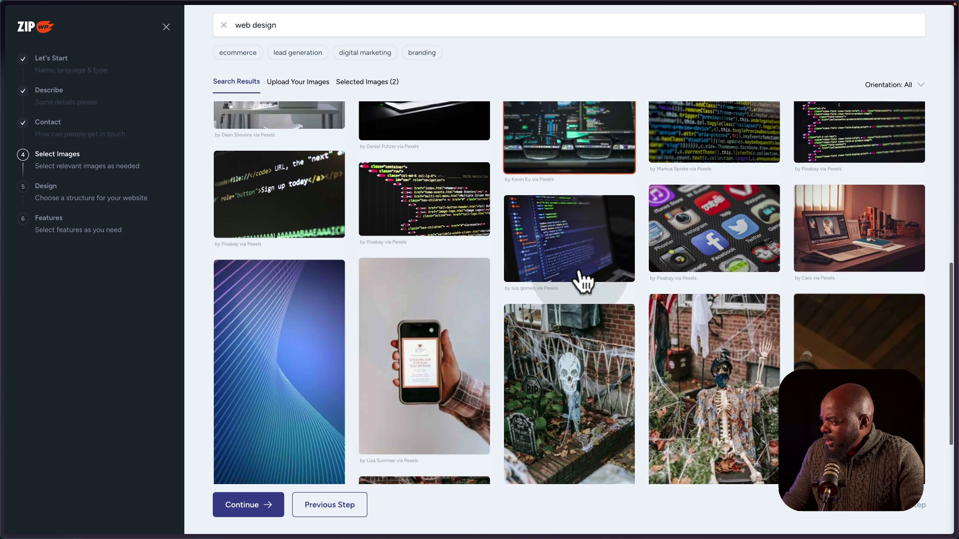
left_click(729, 192)
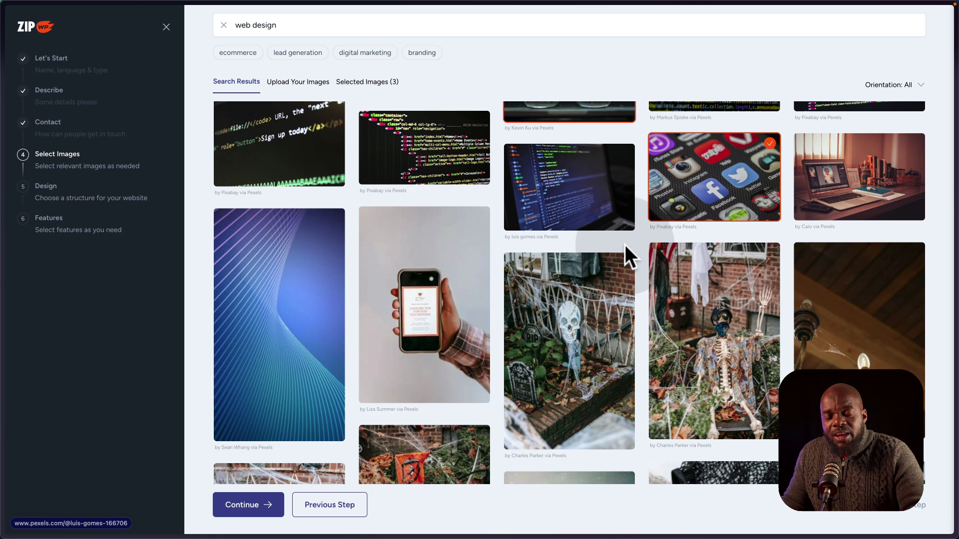
scroll(622, 246, "down", 2)
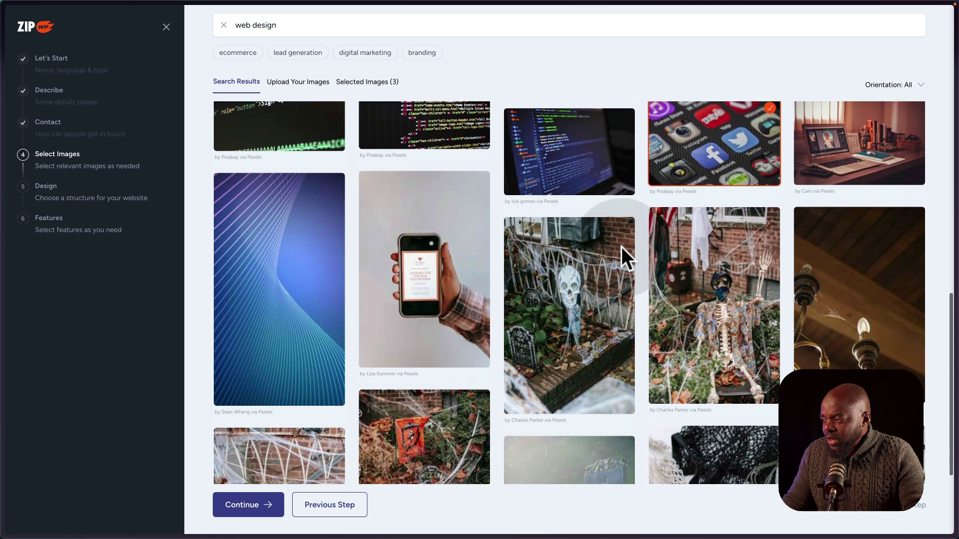
scroll(621, 247, "down", 10)
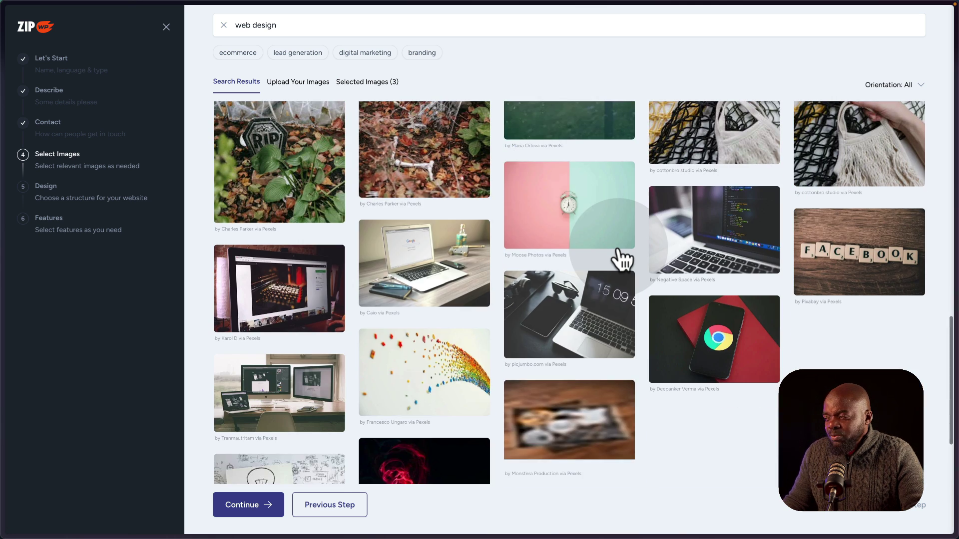
scroll(627, 293, "down", 5)
left_click(630, 292)
Search images for lead generation, then submit the seven selected images.
left_click(307, 54)
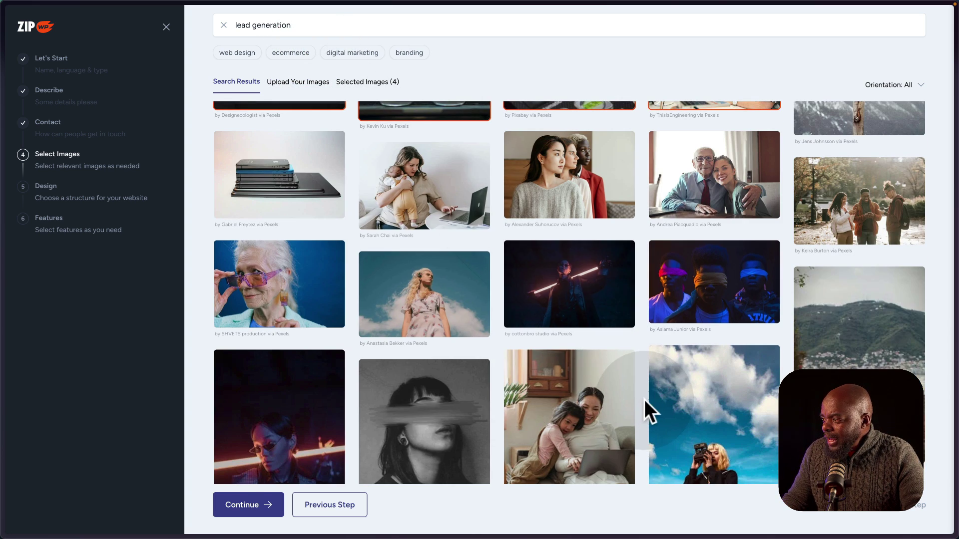
scroll(644, 399, "up", 3)
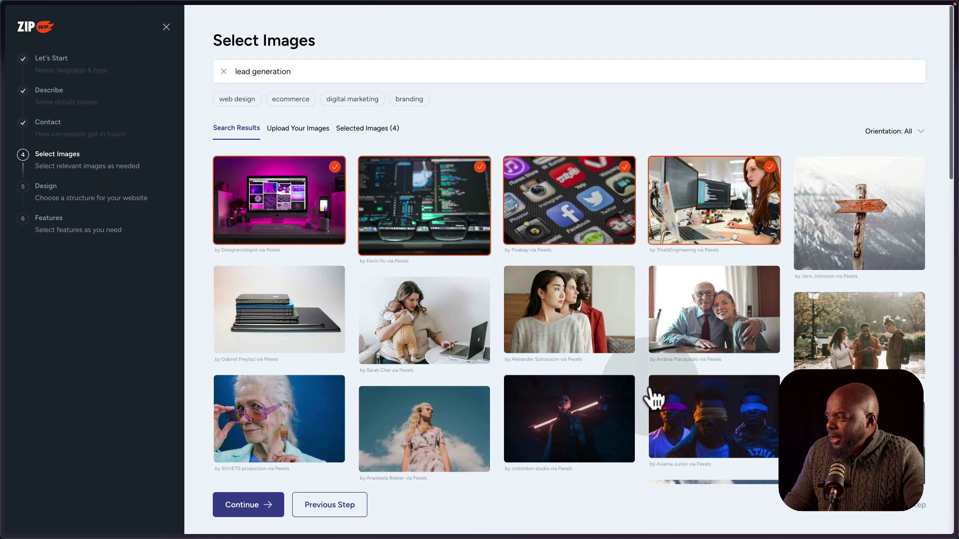
scroll(653, 398, "down", 5)
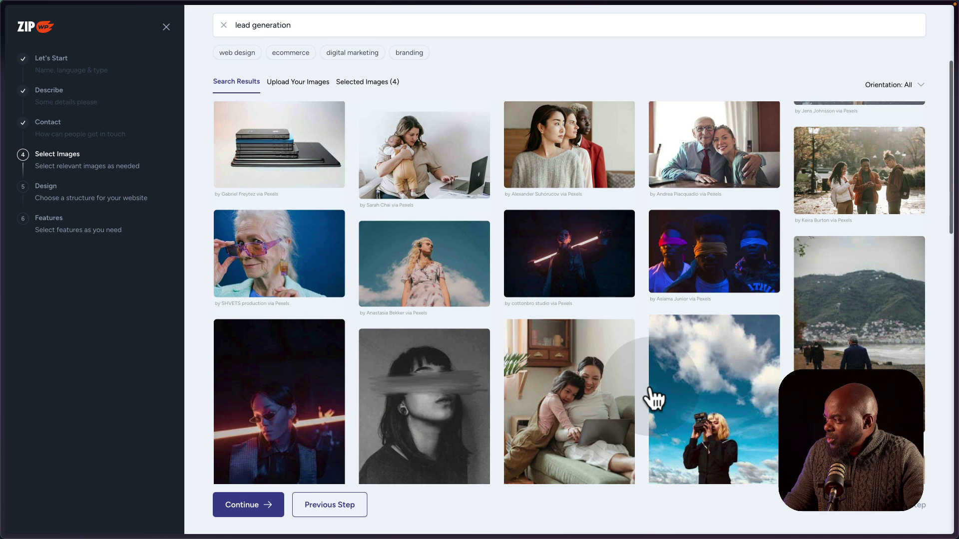
scroll(653, 398, "down", 6)
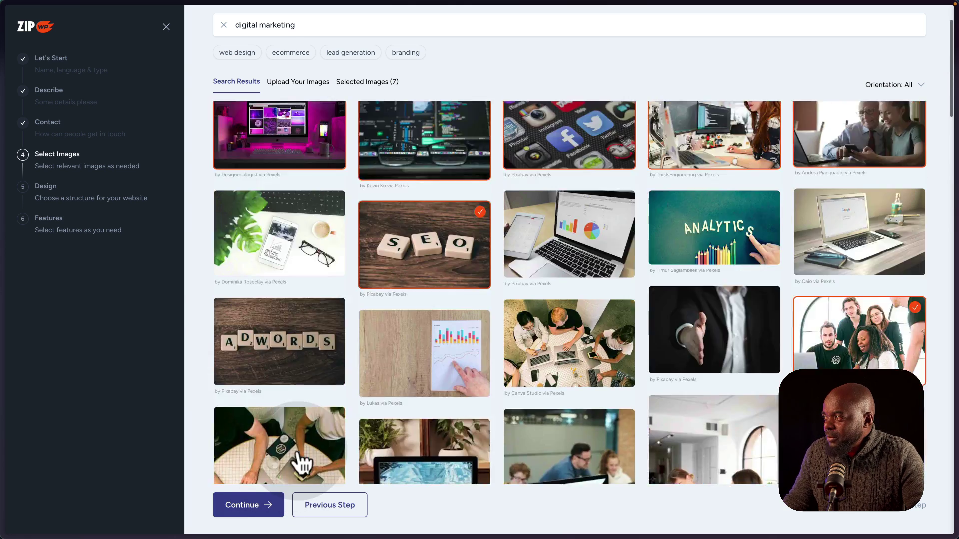
scroll(295, 469, "up", 2)
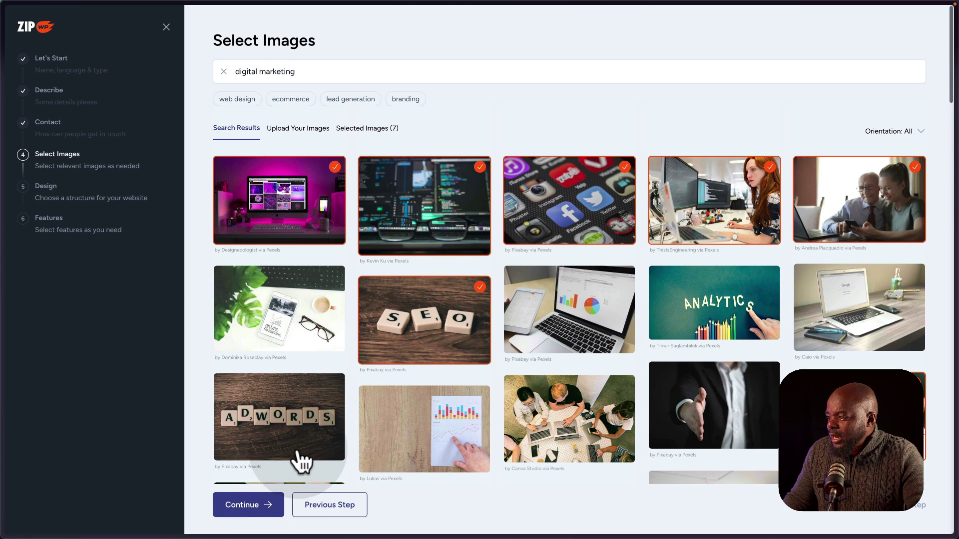
left_click(231, 506)
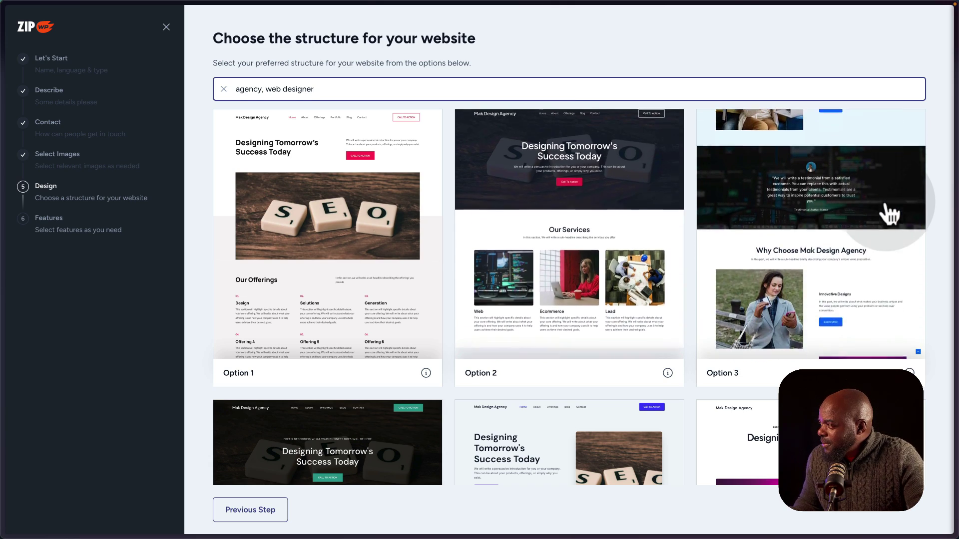
Scroll through the generated structure previews from Option 1 down to Option 14.
scroll(537, 407, "down", 3)
scroll(537, 407, "down", 2)
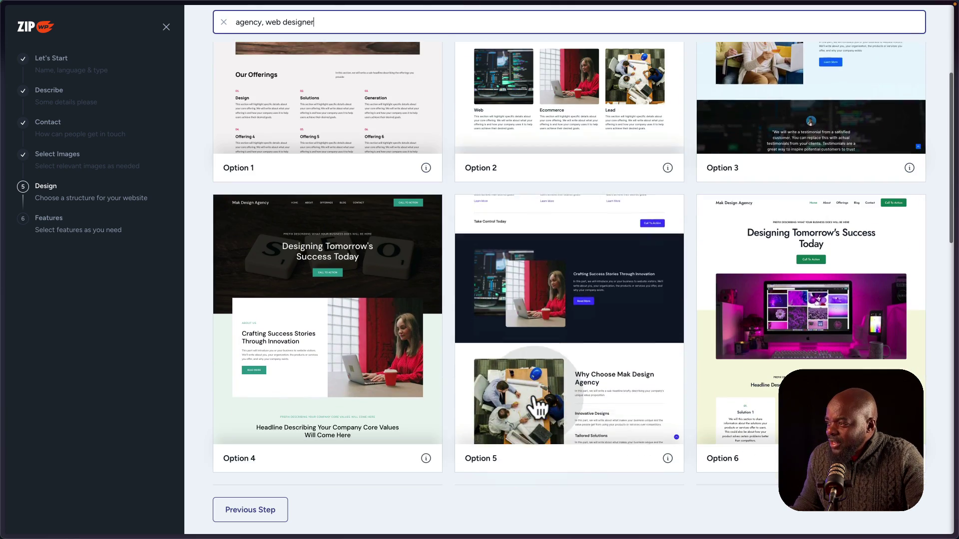
scroll(537, 407, "down", 2)
scroll(537, 407, "down", 2)
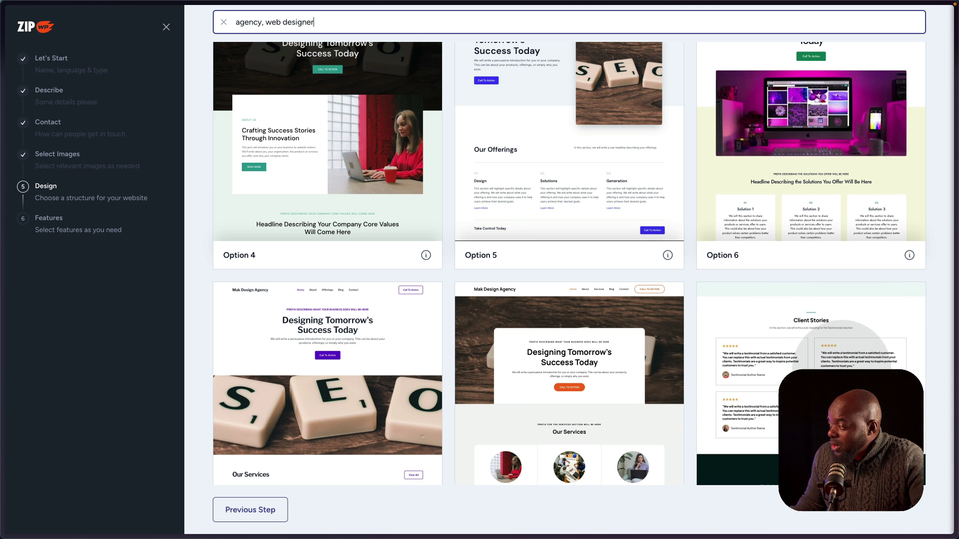
scroll(742, 366, "down", 5)
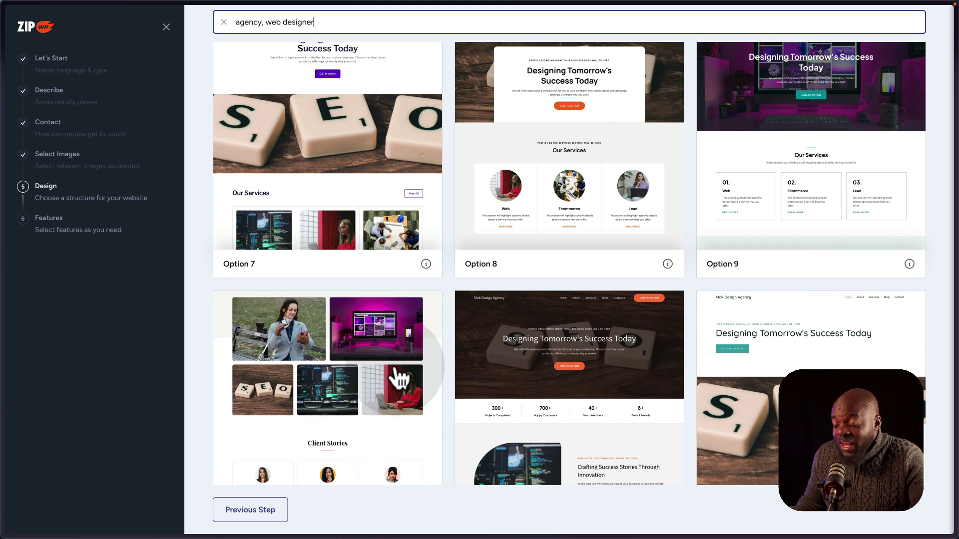
scroll(528, 350, "down", 5)
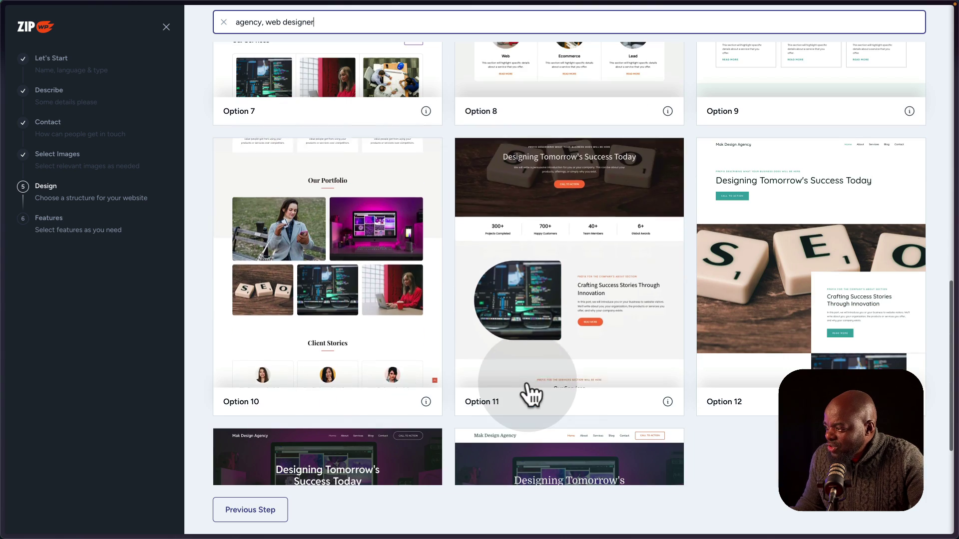
scroll(532, 389, "down", 3)
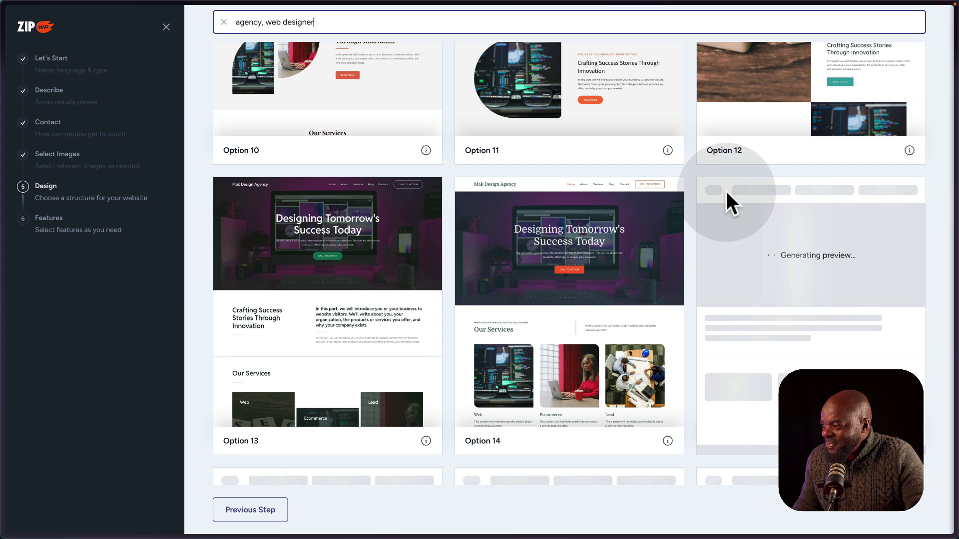
Browse past Options 15–28 and select the Option 29 structure for the agency site.
scroll(727, 192, "down", 2)
scroll(727, 192, "down", 4)
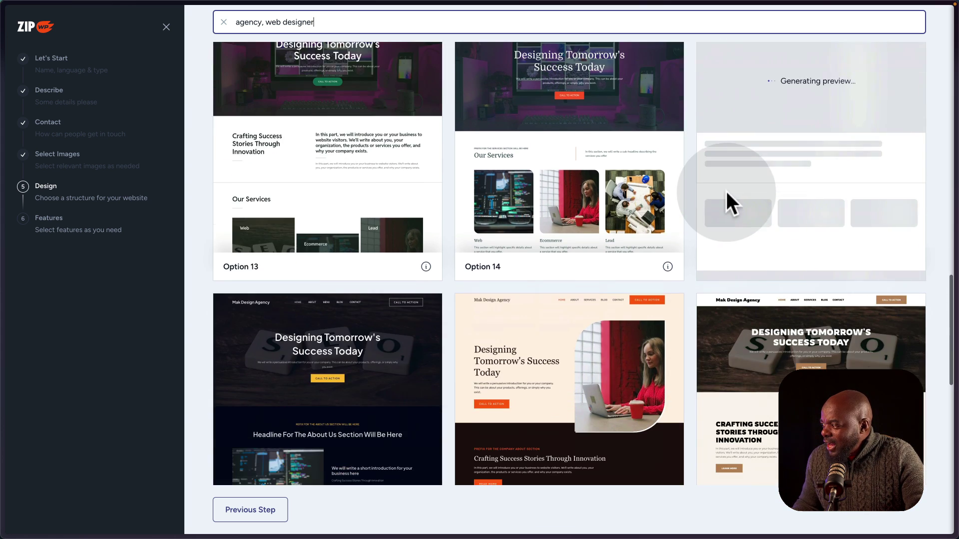
scroll(727, 195, "down", 2)
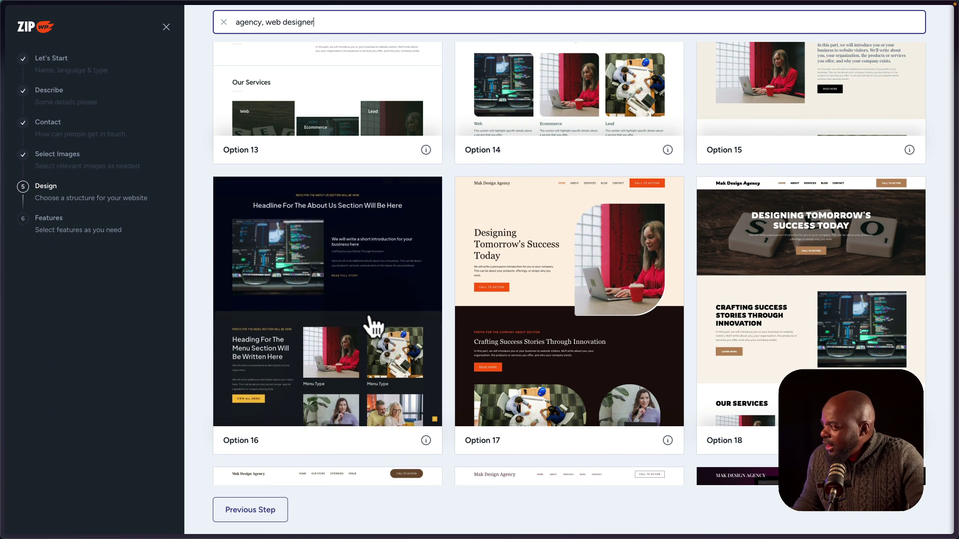
scroll(373, 325, "down", 1)
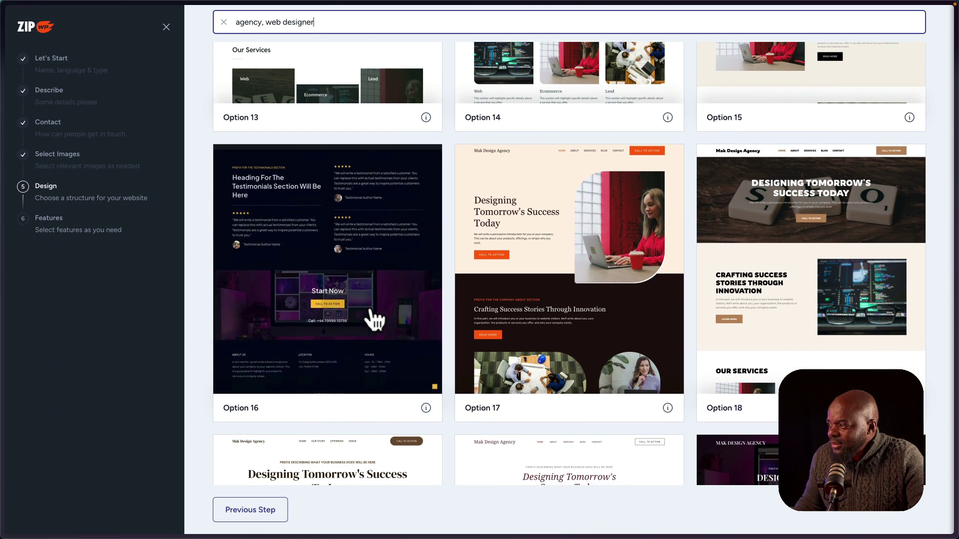
scroll(373, 320, "down", 2)
scroll(374, 320, "down", 3)
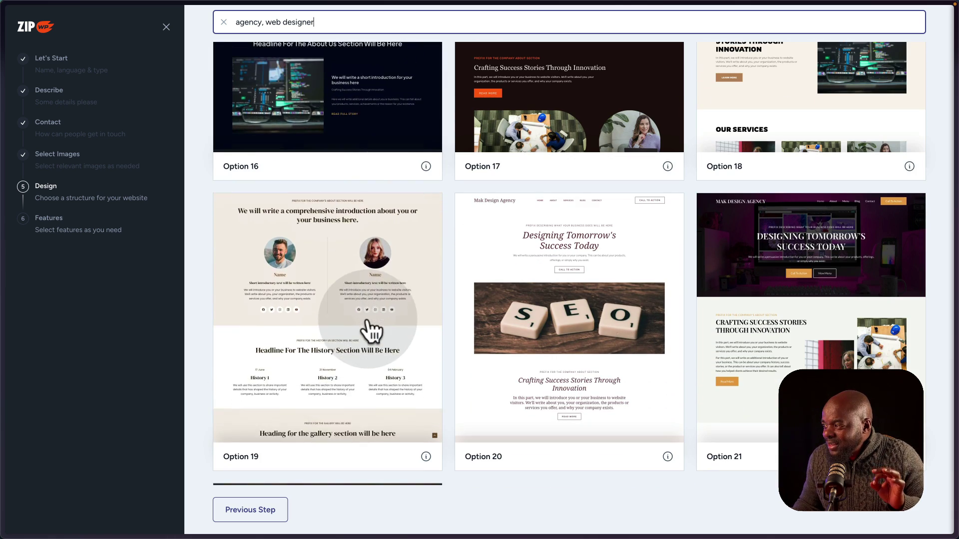
scroll(369, 322, "down", 3)
scroll(370, 325, "down", 1)
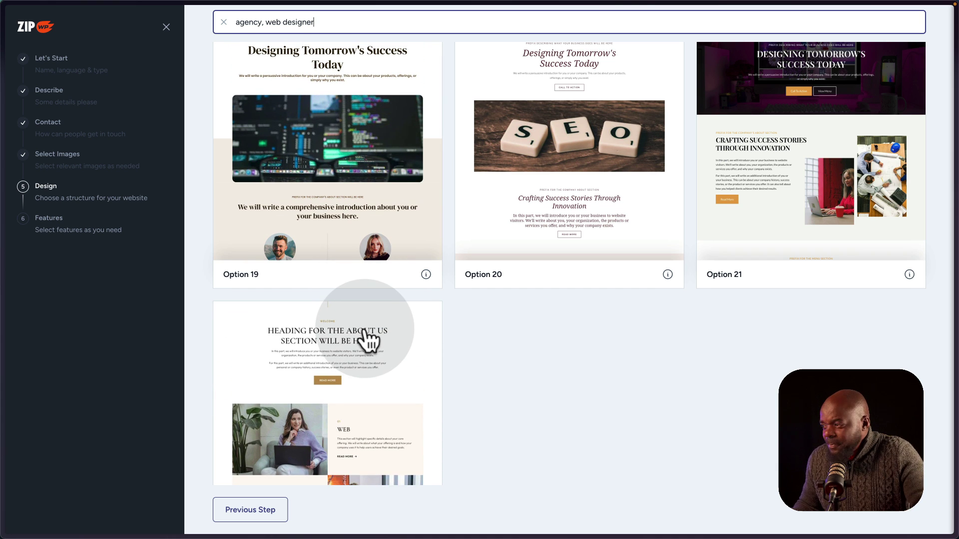
scroll(367, 329, "down", 1)
scroll(370, 337, "down", 1)
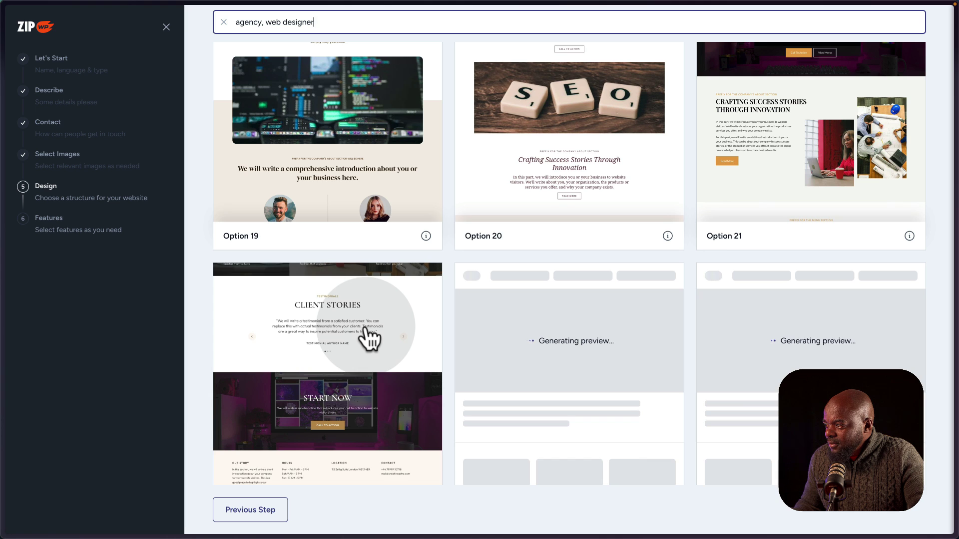
scroll(367, 330, "down", 5)
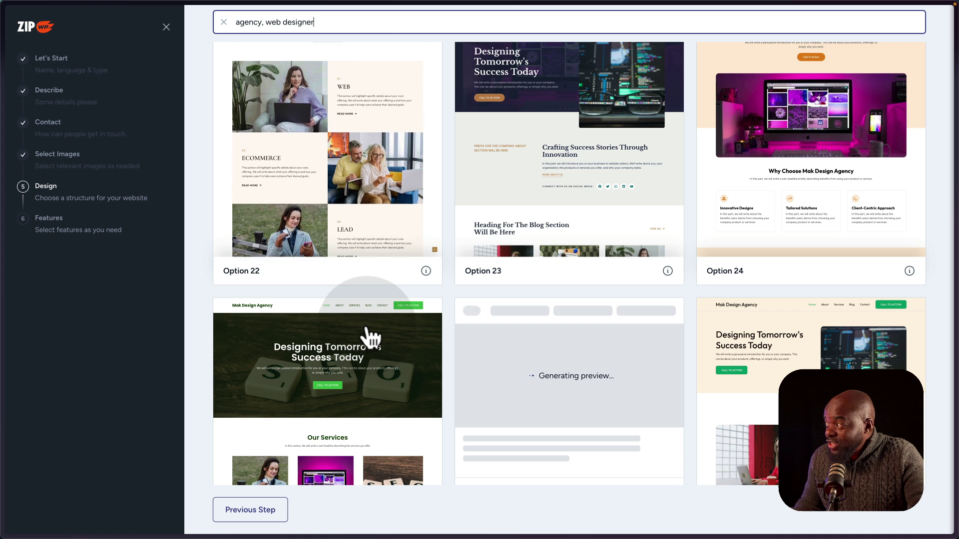
scroll(367, 329, "down", 3)
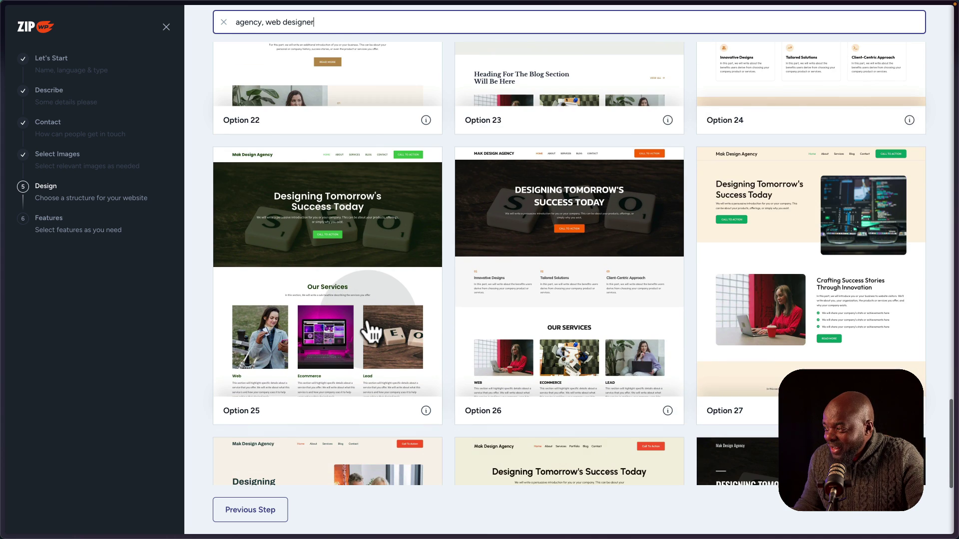
scroll(369, 331, "down", 2)
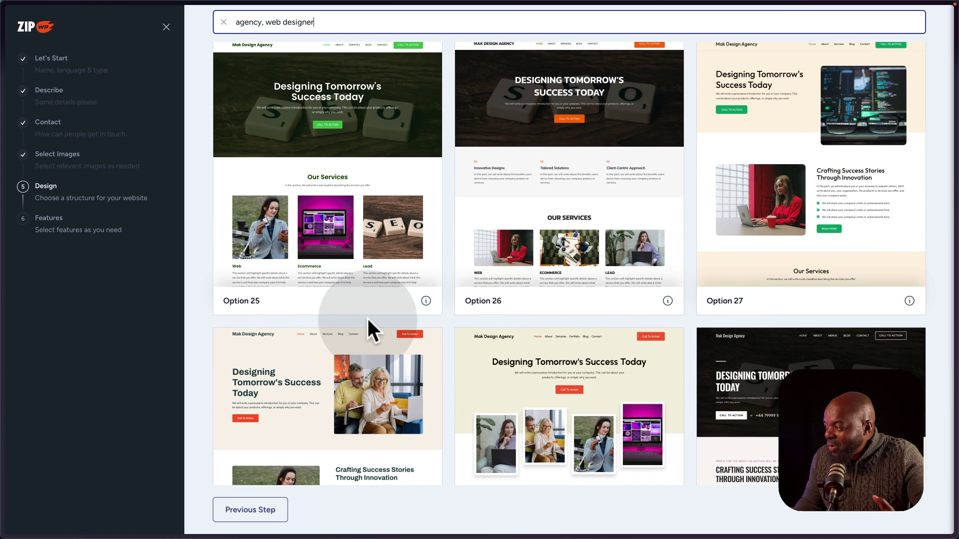
scroll(367, 317, "down", 1)
scroll(368, 322, "down", 1)
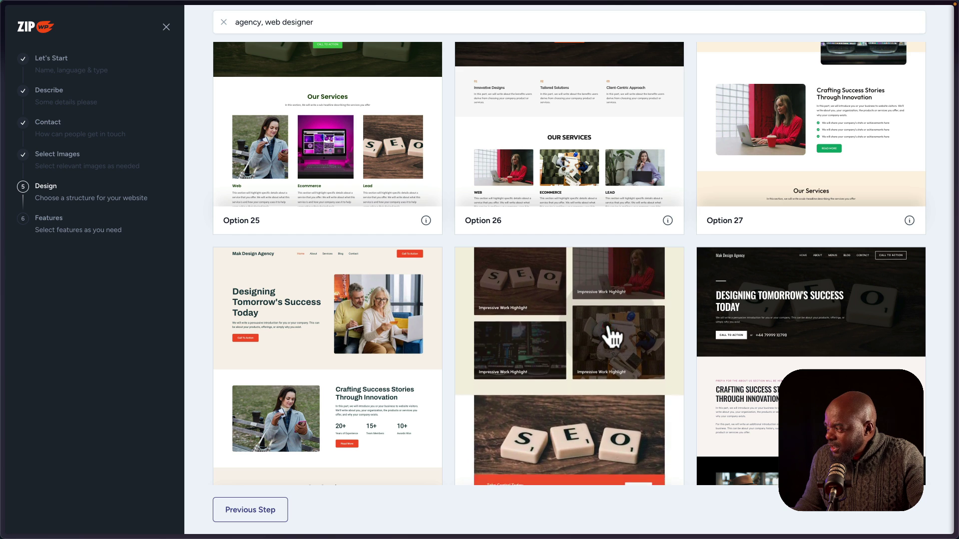
left_click(610, 335)
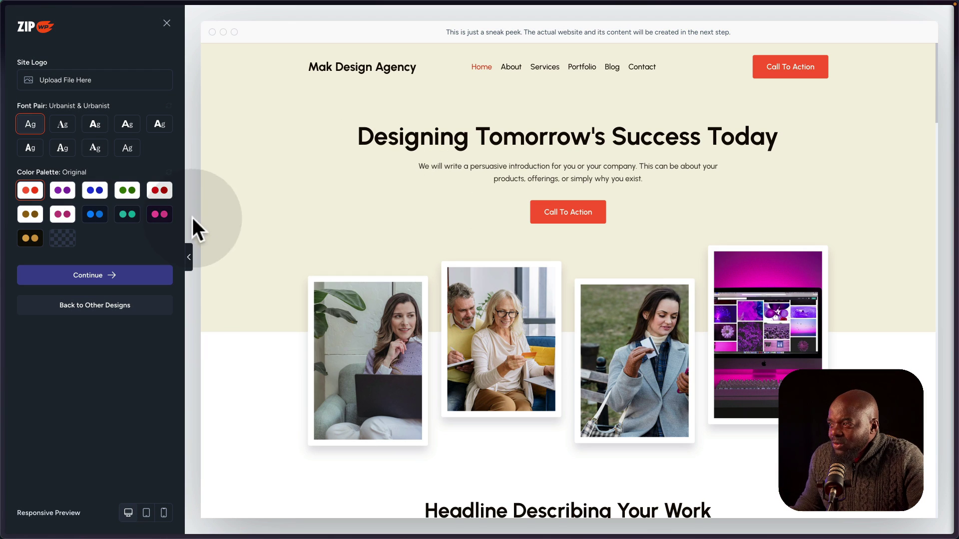
Try the purple and dark blue palettes and several font pairs, ending on Urbanist & Urbanist.
left_click(64, 193)
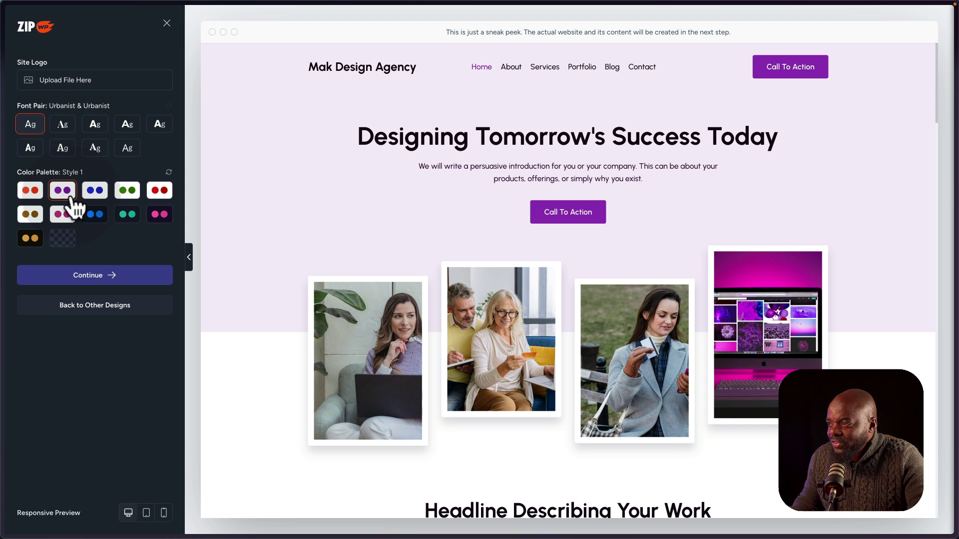
left_click(95, 220)
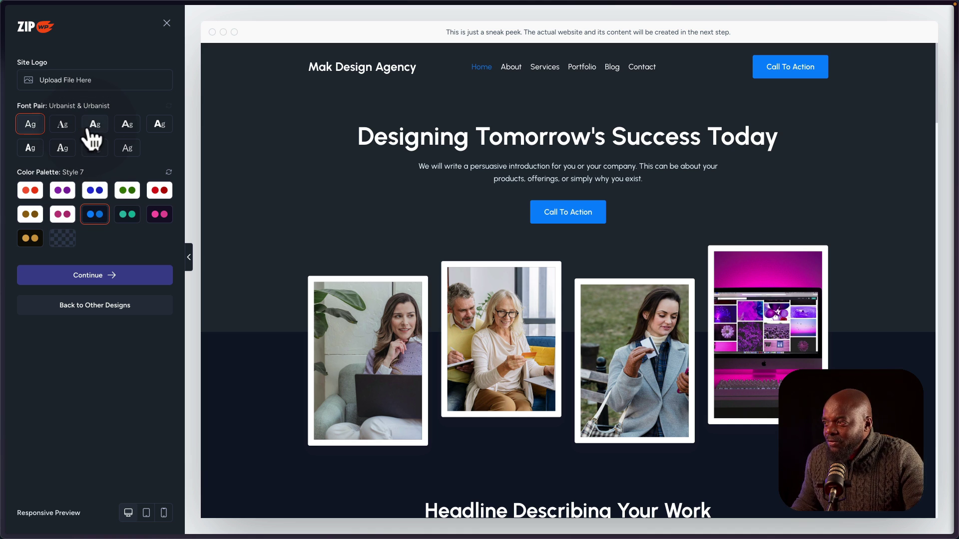
left_click(66, 153)
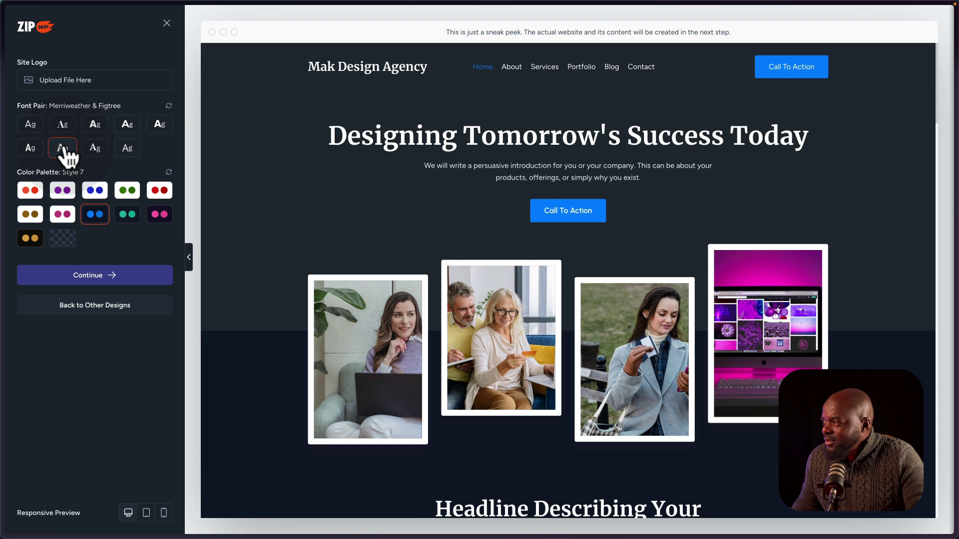
left_click(96, 152)
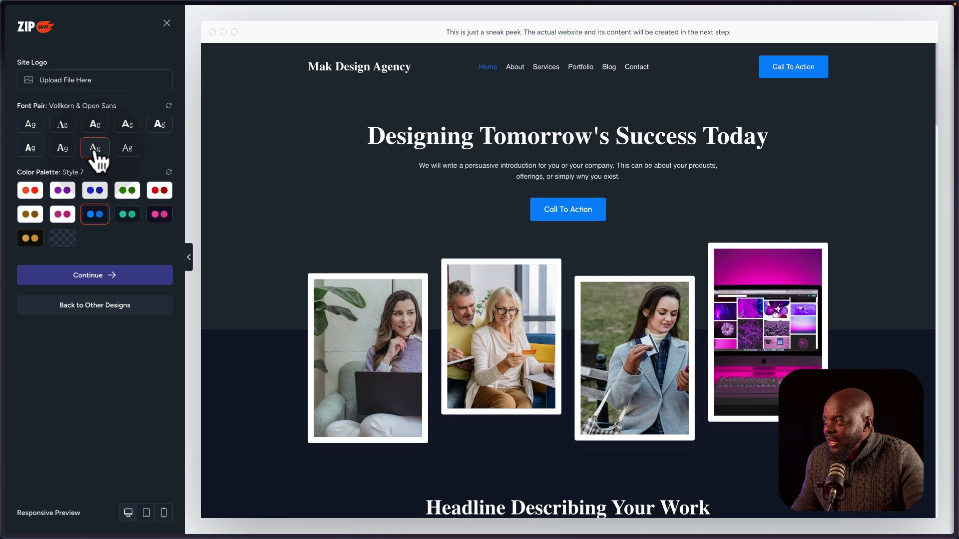
left_click(59, 129)
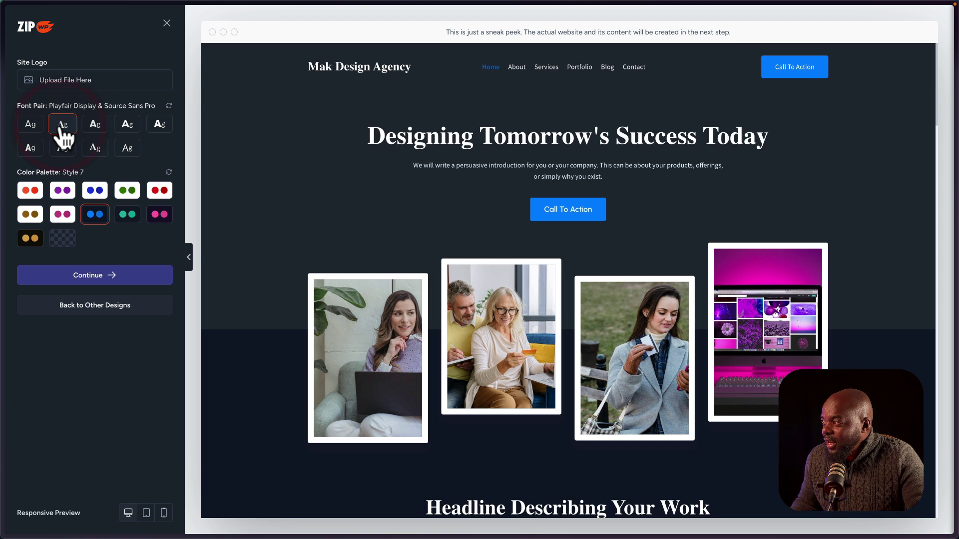
left_click(25, 130)
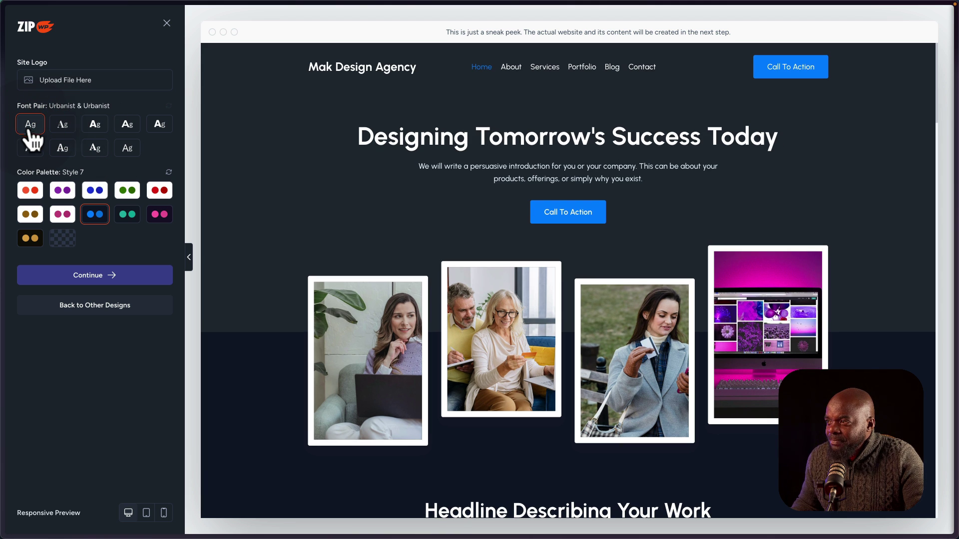
left_click(32, 149)
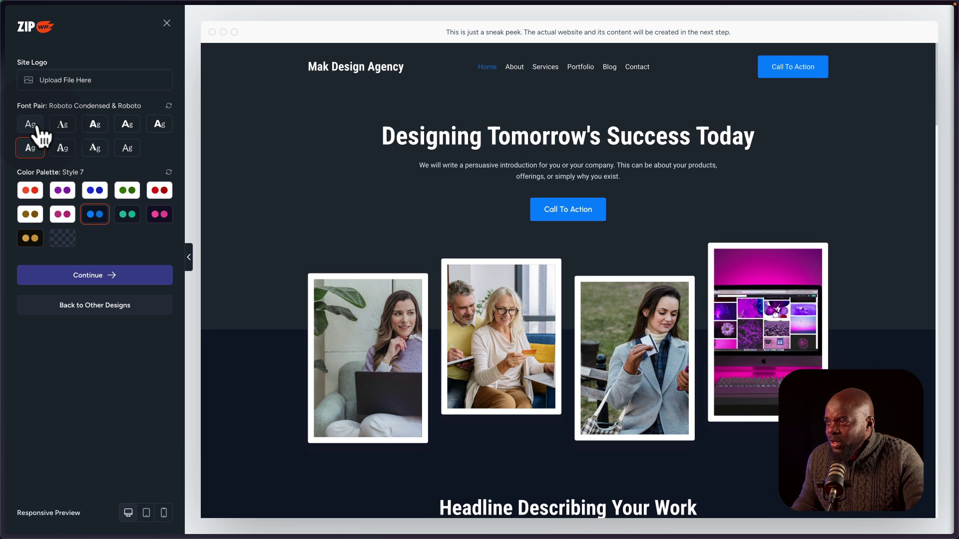
left_click(37, 127)
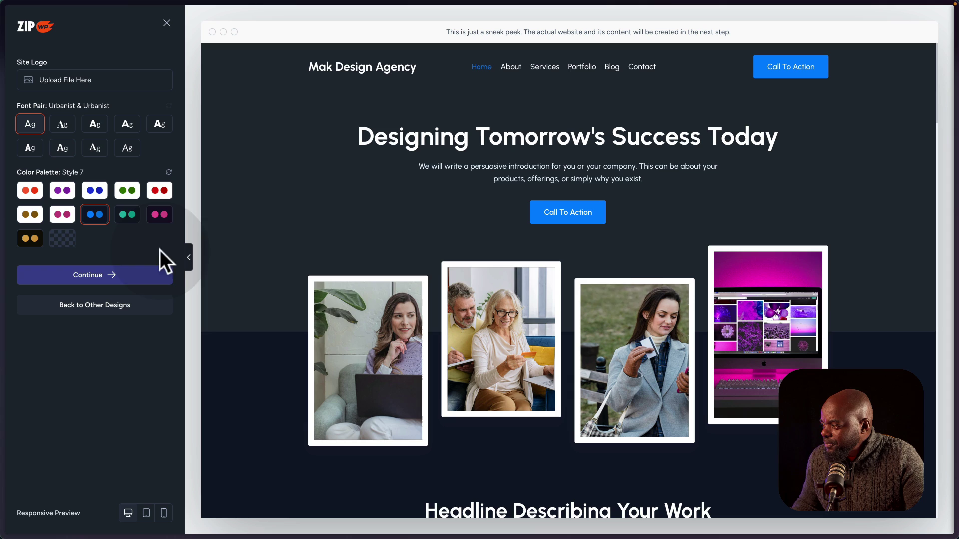
Review the full-width design, then check the preview at tablet width.
scroll(804, 261, "down", 8)
scroll(812, 252, "down", 12)
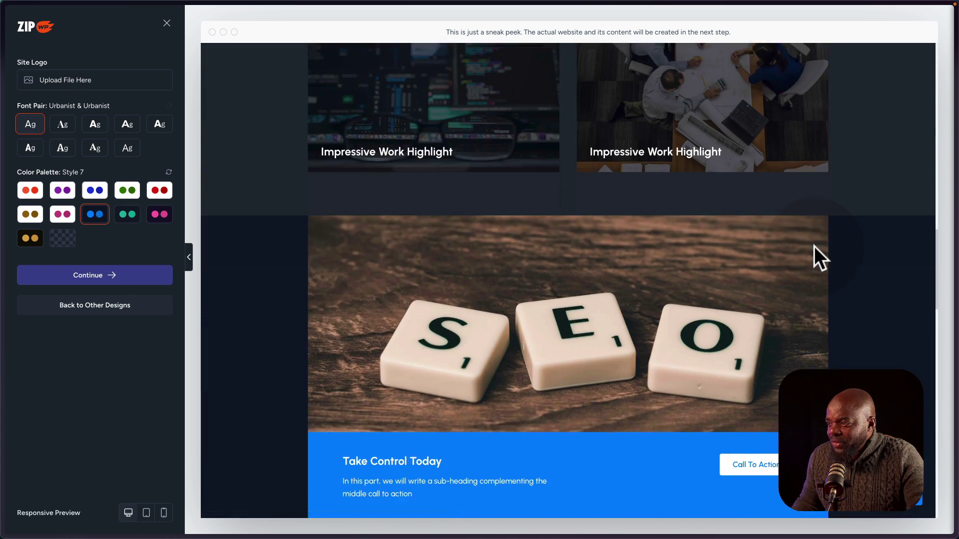
scroll(814, 245, "up", 20)
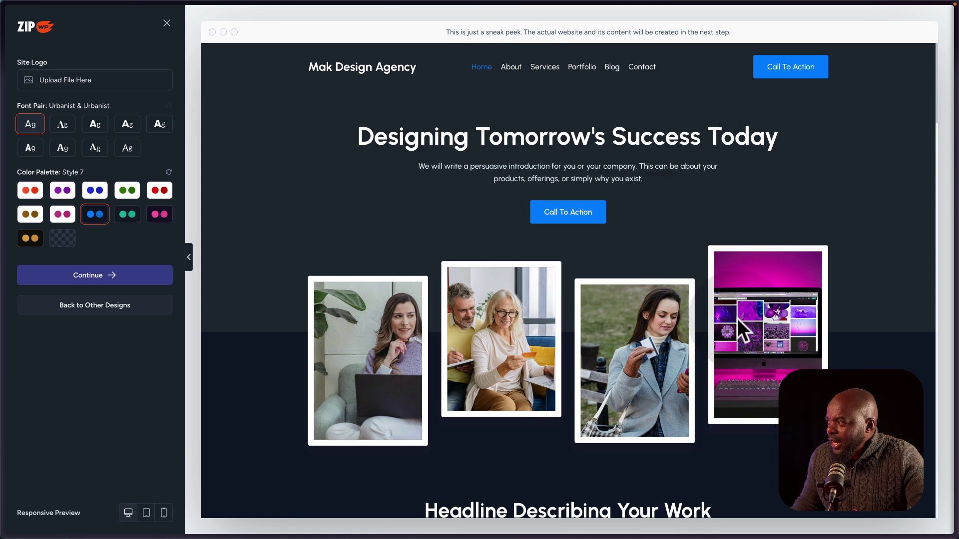
scroll(418, 306, "down", 3)
scroll(418, 307, "down", 3)
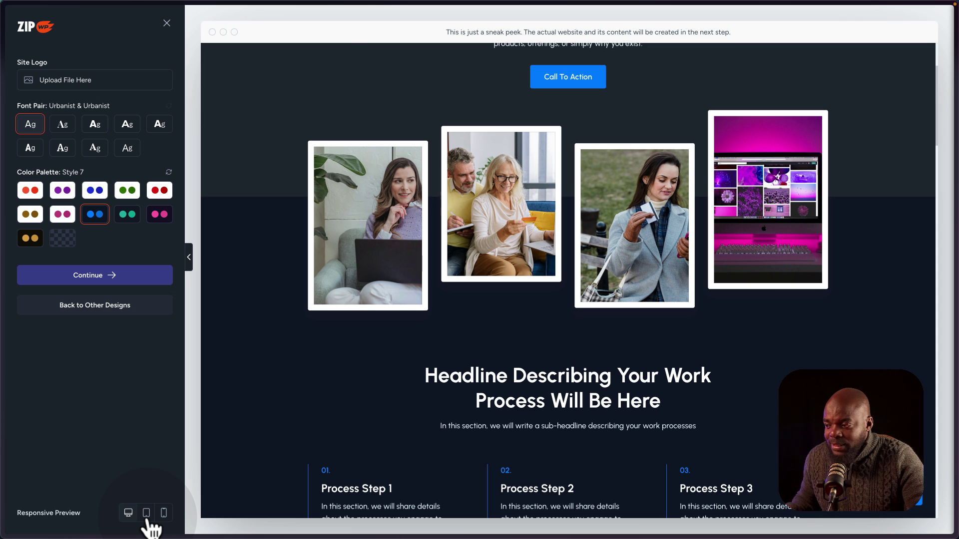
left_click(147, 515)
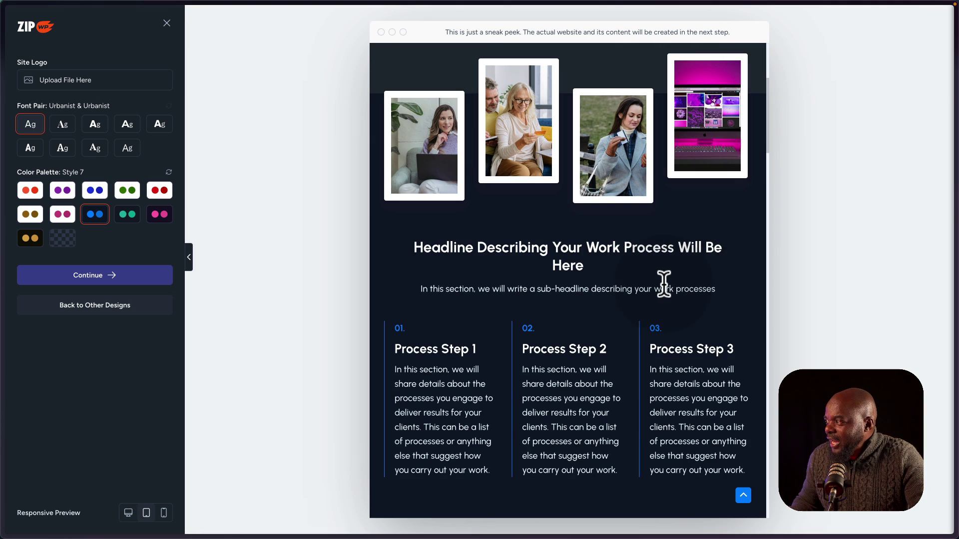
scroll(665, 283, "up", 2)
scroll(669, 280, "up", 3)
scroll(675, 273, "down", 5)
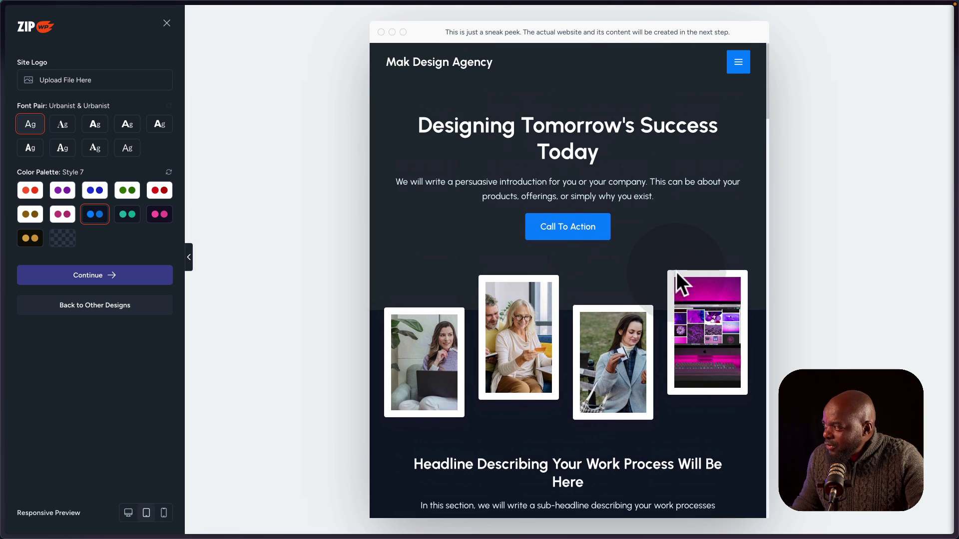
scroll(676, 272, "down", 5)
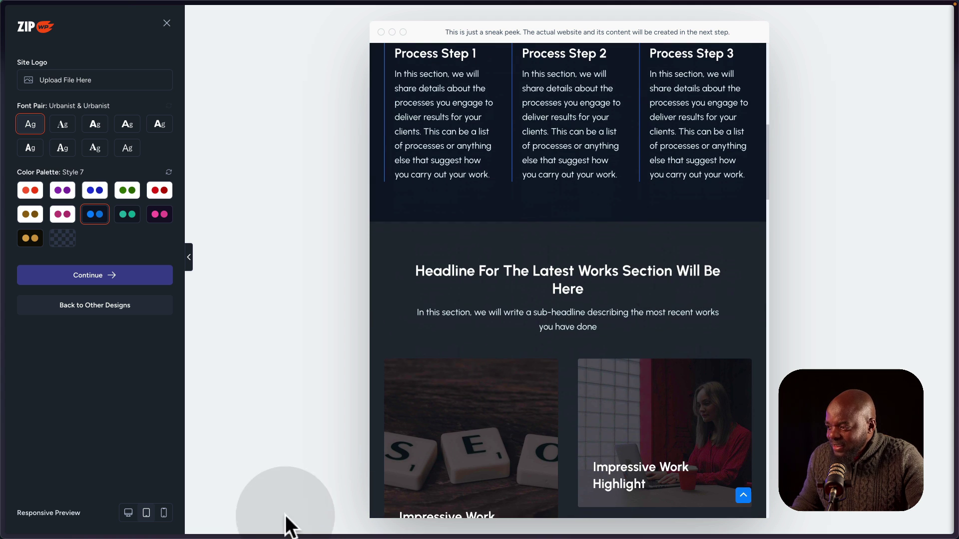
Switch the preview to mobile width and review the layout.
left_click(164, 514)
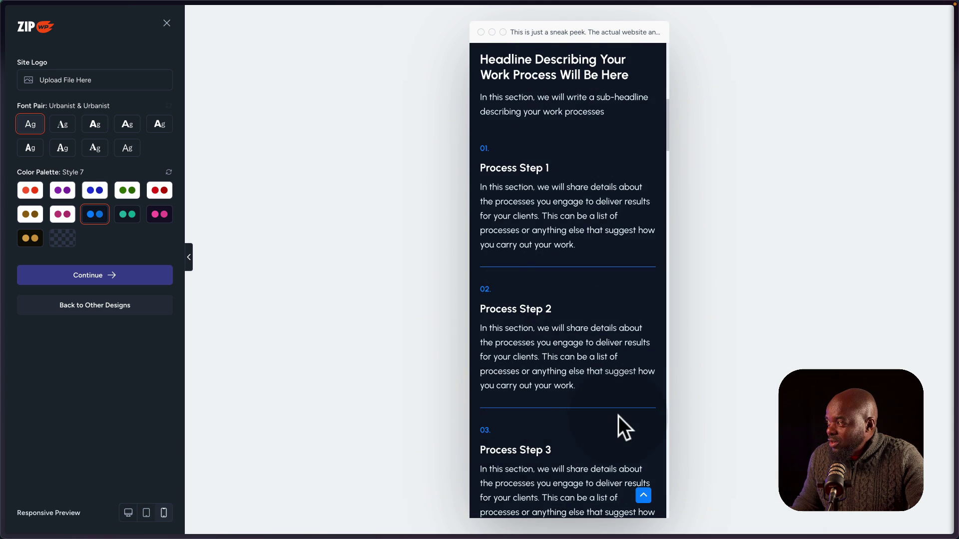
scroll(618, 416, "up", 5)
scroll(619, 415, "up", 3)
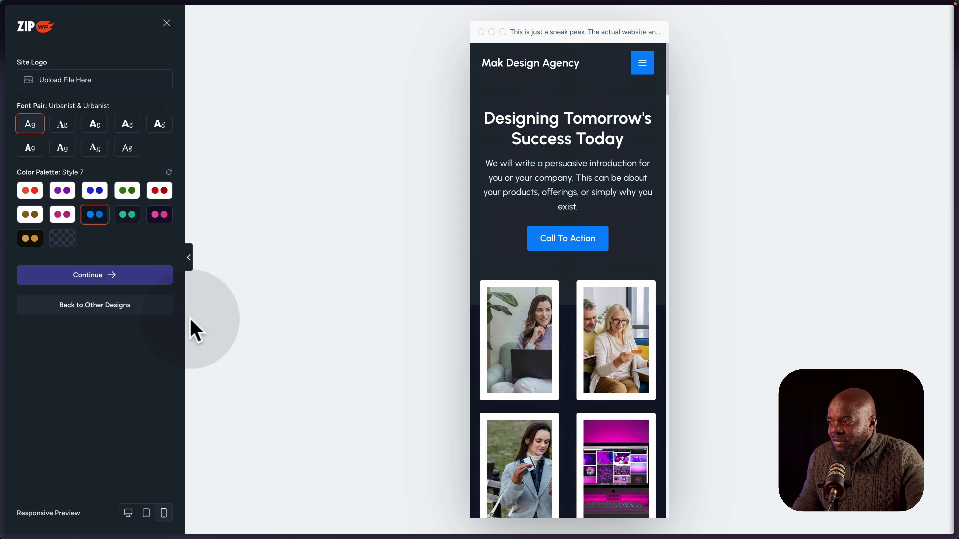
Go back to the designs, pick Option 24 with the blue Style 2 palette, and continue.
left_click(102, 314)
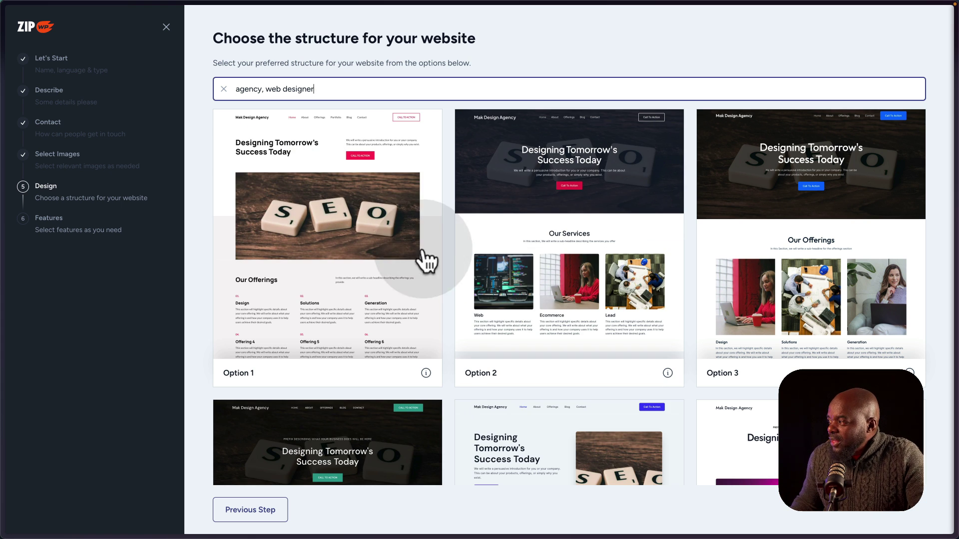
scroll(691, 345, "down", 1)
scroll(691, 344, "down", 20)
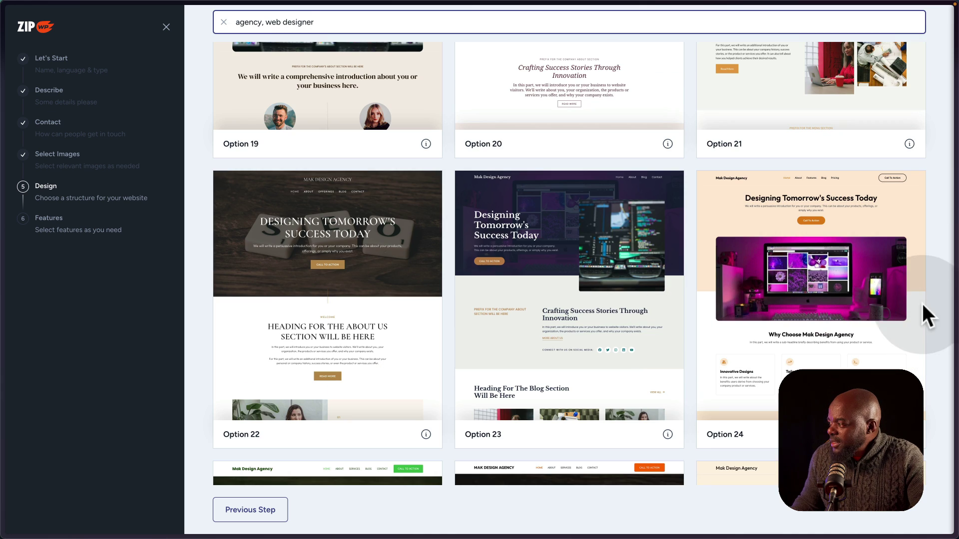
left_click(852, 271)
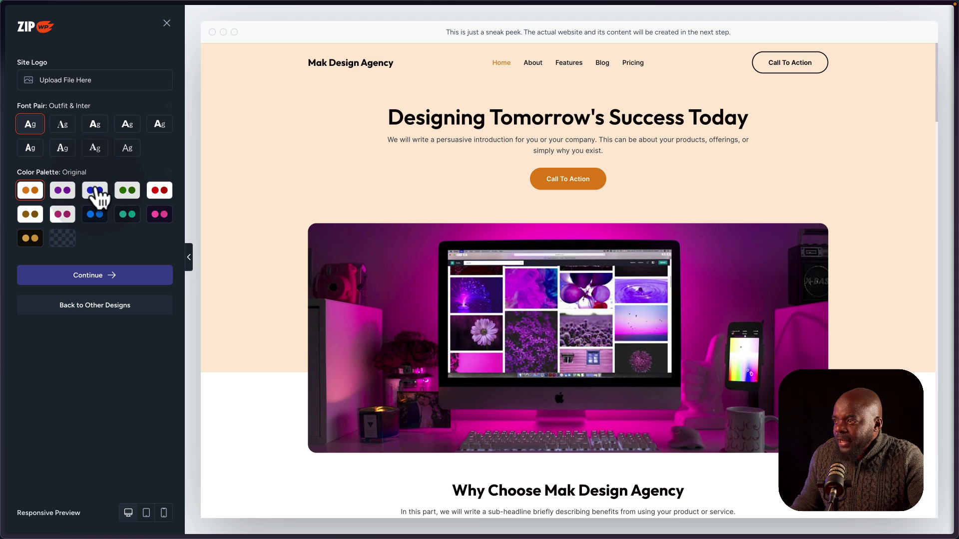
left_click(96, 196)
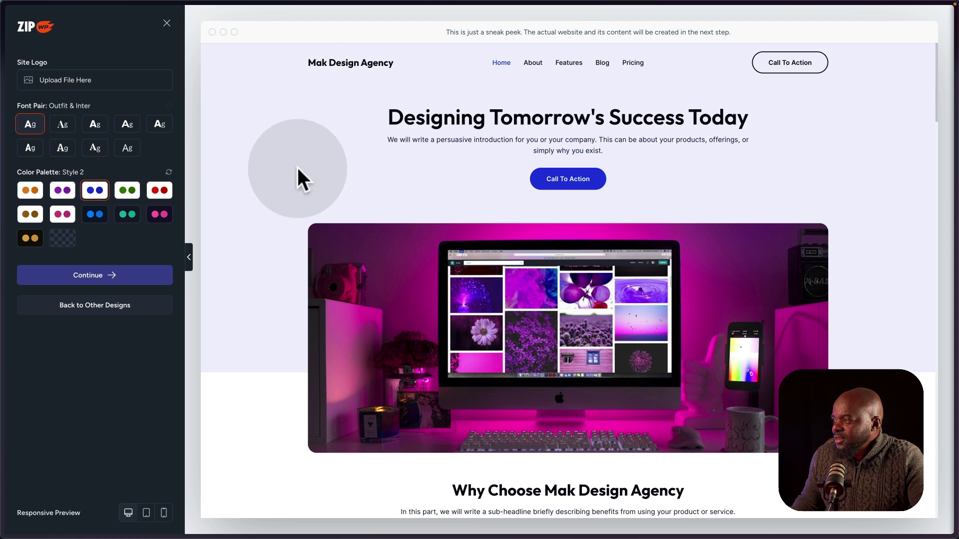
left_click(96, 277)
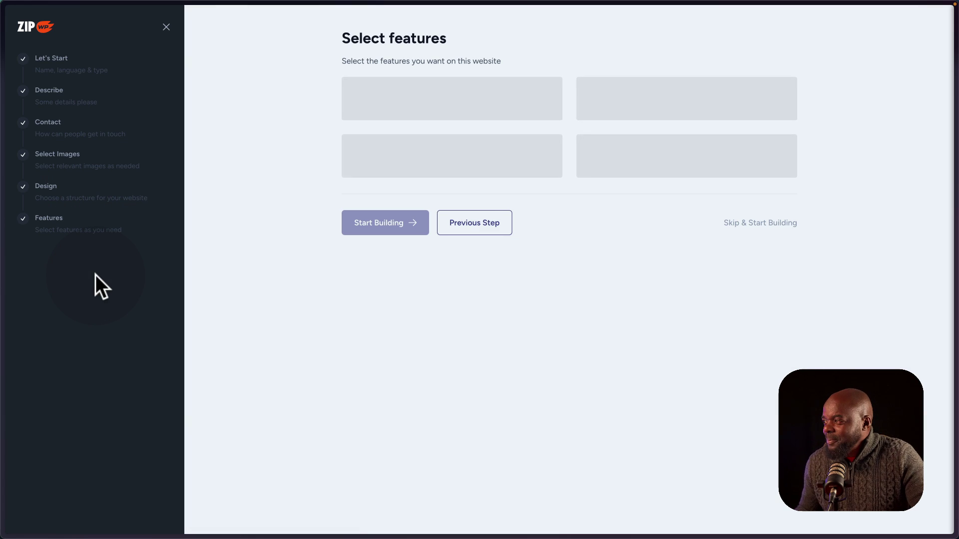
Toggle Sales Funnels on then off, leaving no features, and start building to review details.
left_click(732, 233)
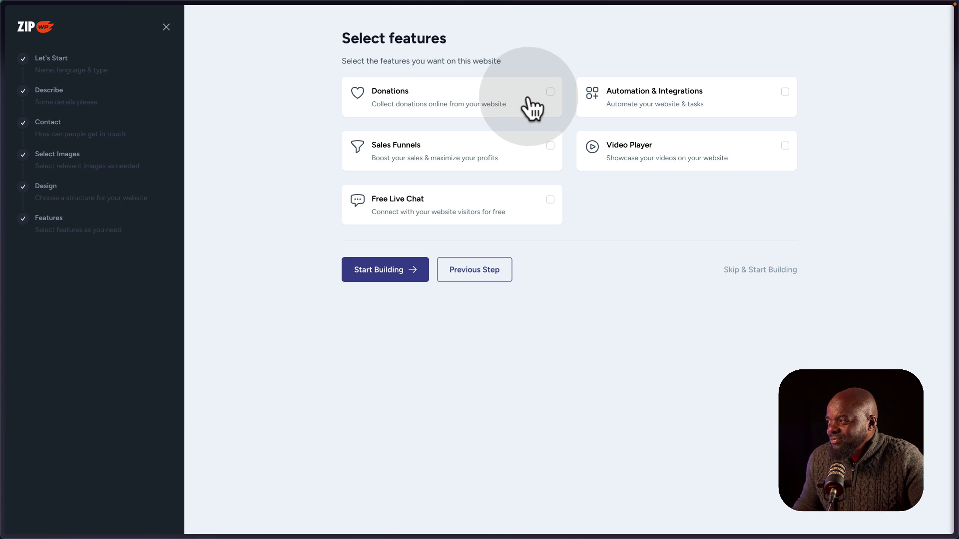
left_click(550, 146)
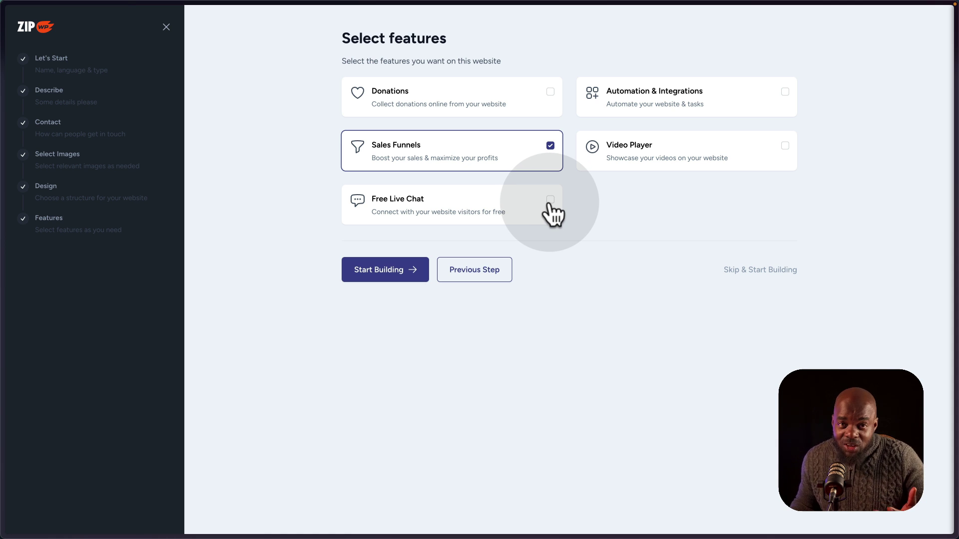
left_click(550, 150)
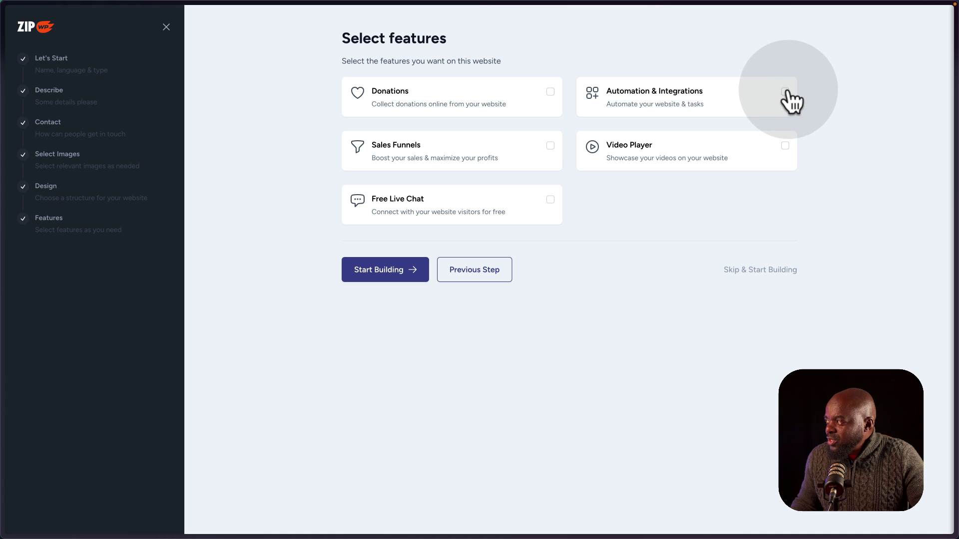
left_click(381, 274)
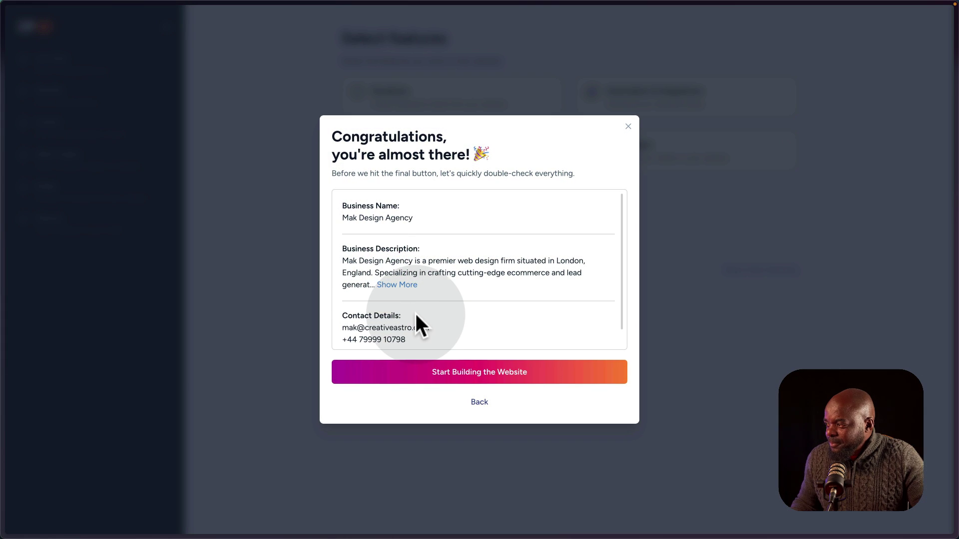
Build the Mak Design Agency site and open its WordPress dashboard on the Astra theme.
left_click(488, 375)
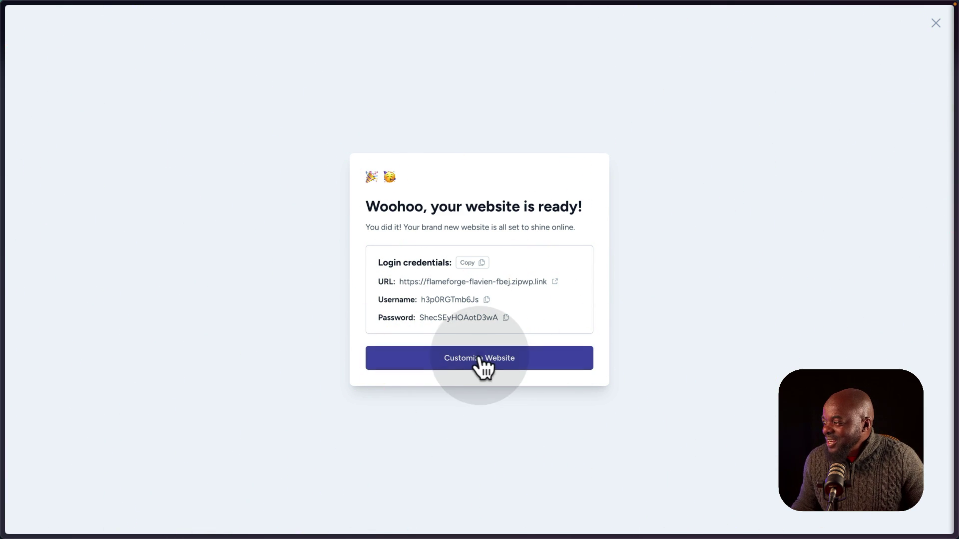
left_click(484, 362)
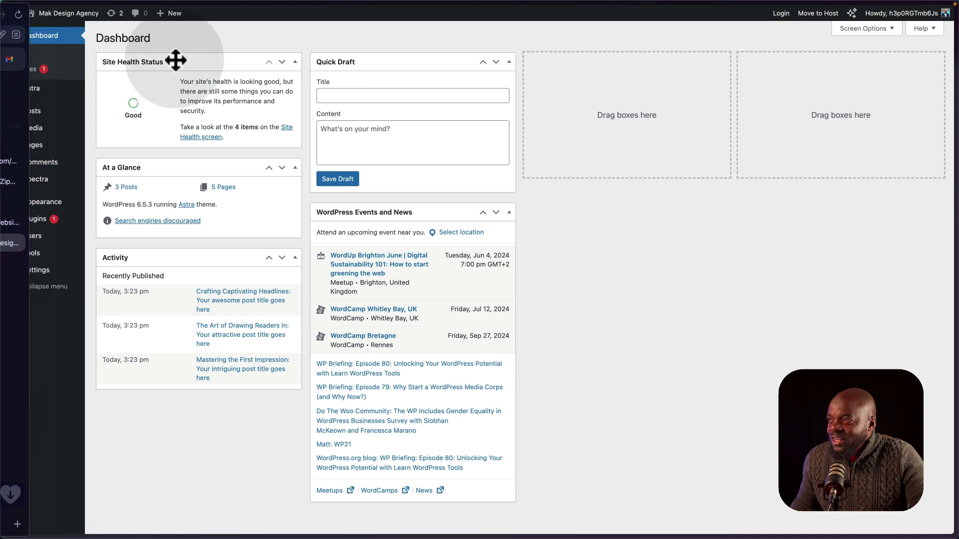
Visit the live site and open its About page headed 'Crafting Digital Excellence'.
mouse_move(80, 19)
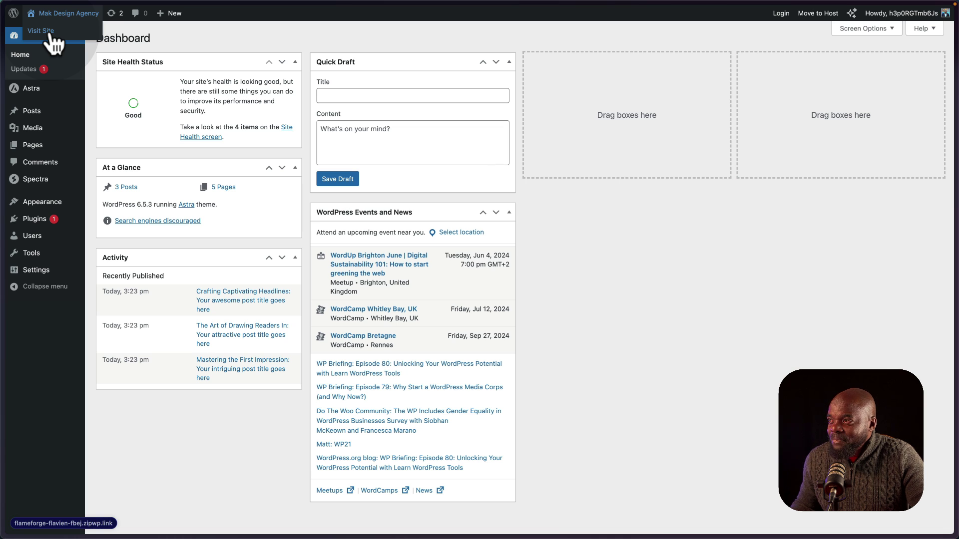
left_click(47, 32)
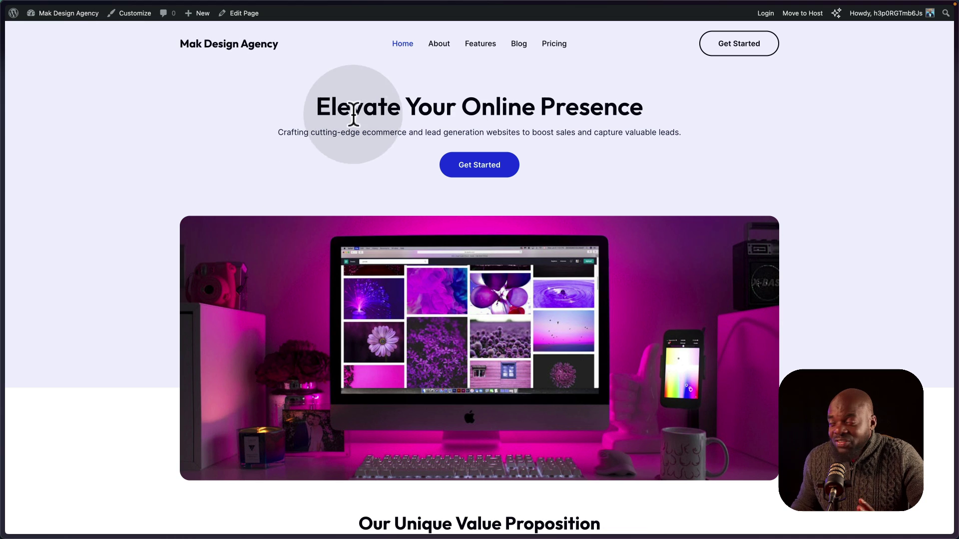
left_click(441, 48)
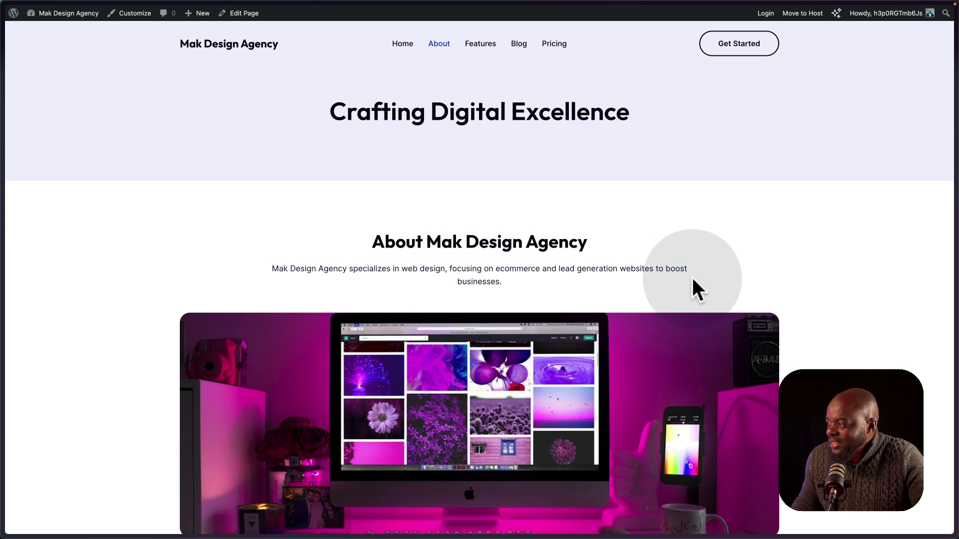
scroll(693, 281, "down", 4)
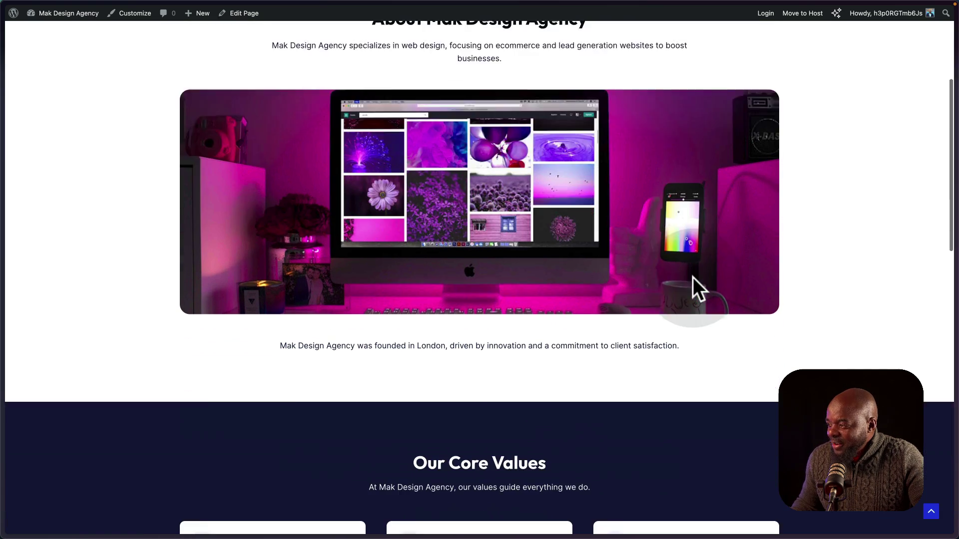
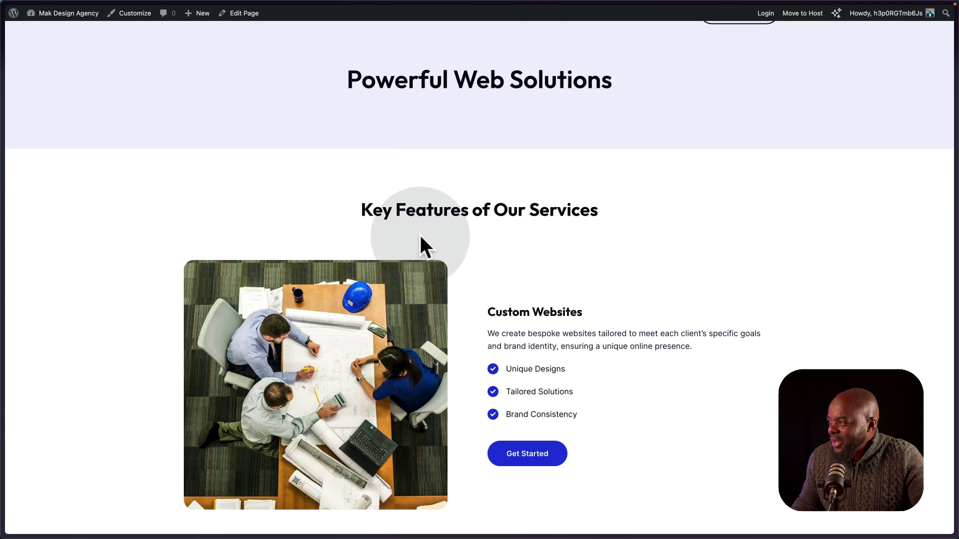
Scroll down through the live Mak Design Agency front-end page.
scroll(569, 234, "down", 1)
scroll(567, 230, "down", 7)
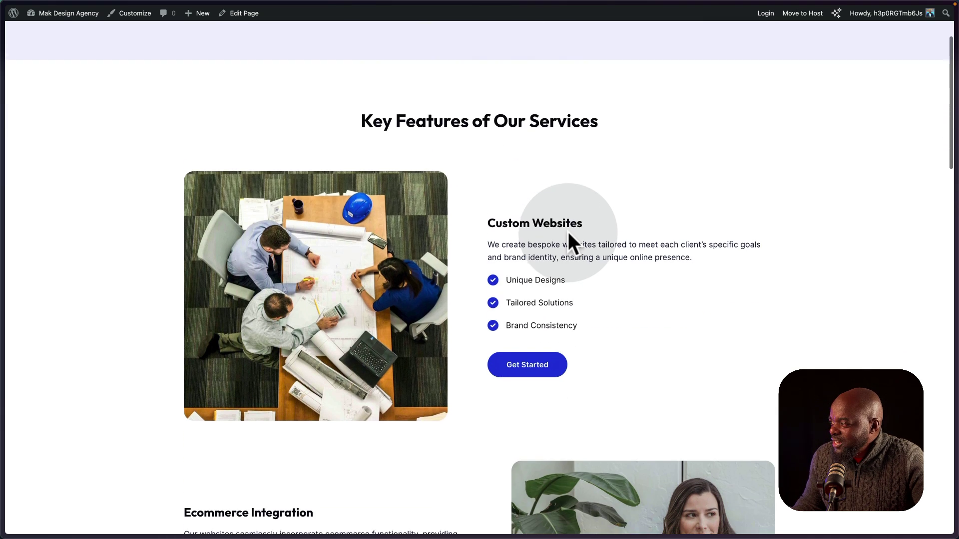
scroll(369, 327, "down", 6)
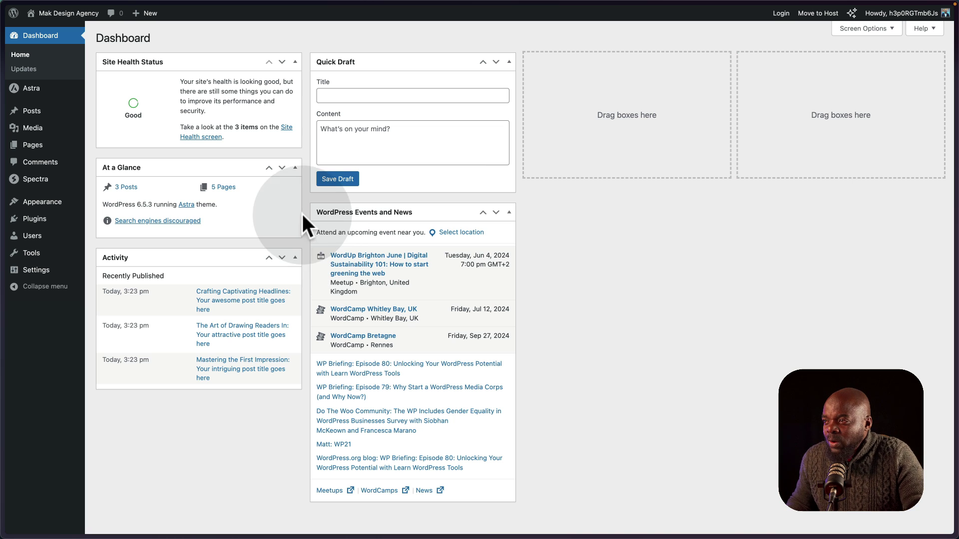
Open the About page in the block editor from the All Pages list.
mouse_move(56, 151)
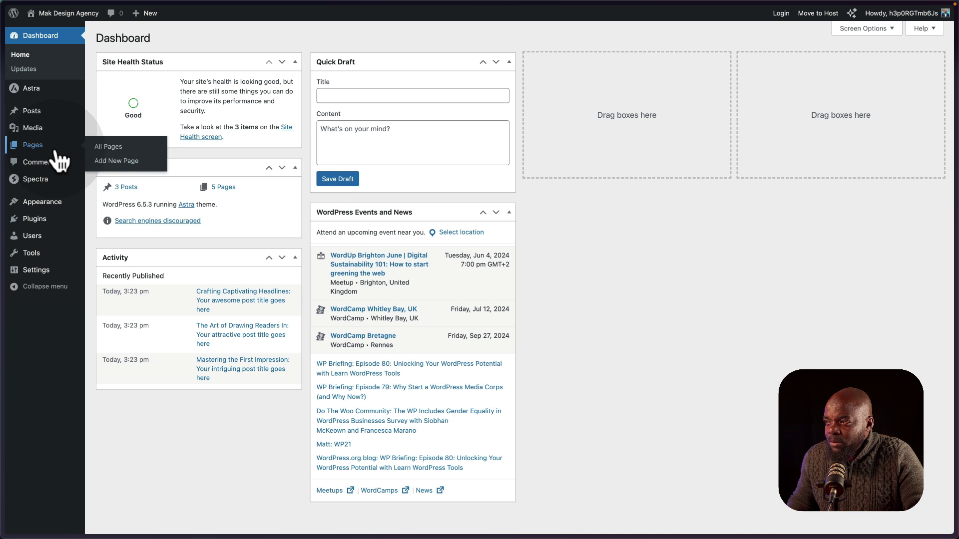
left_click(123, 149)
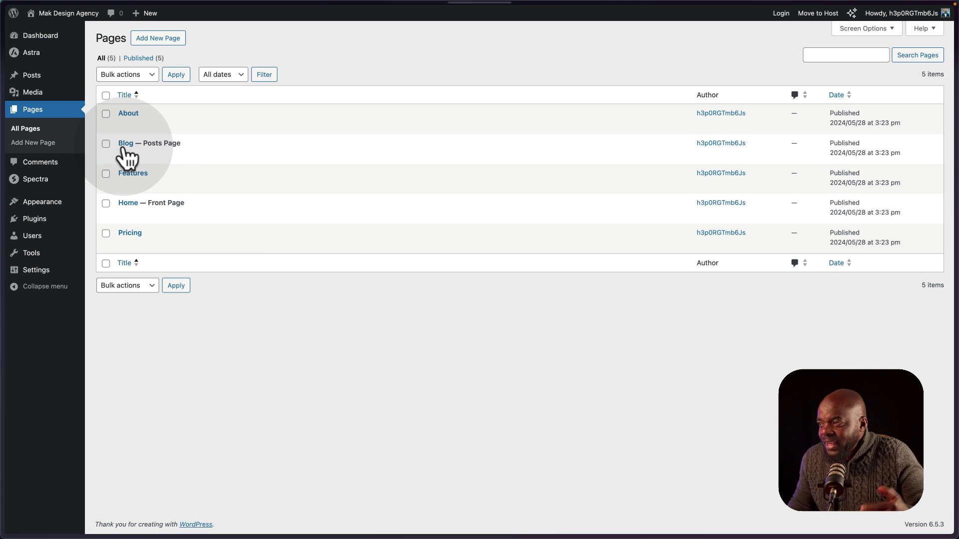
mouse_move(158, 124)
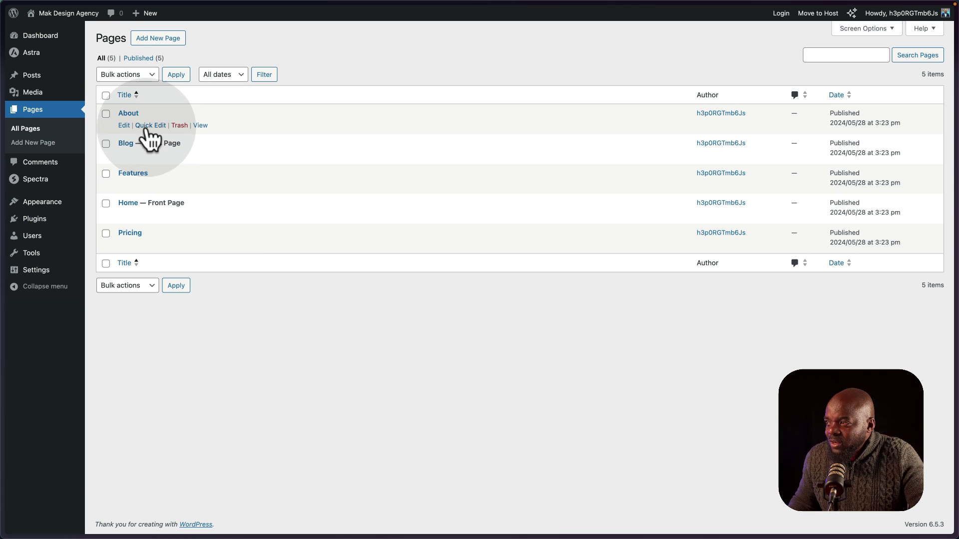
left_click(124, 126)
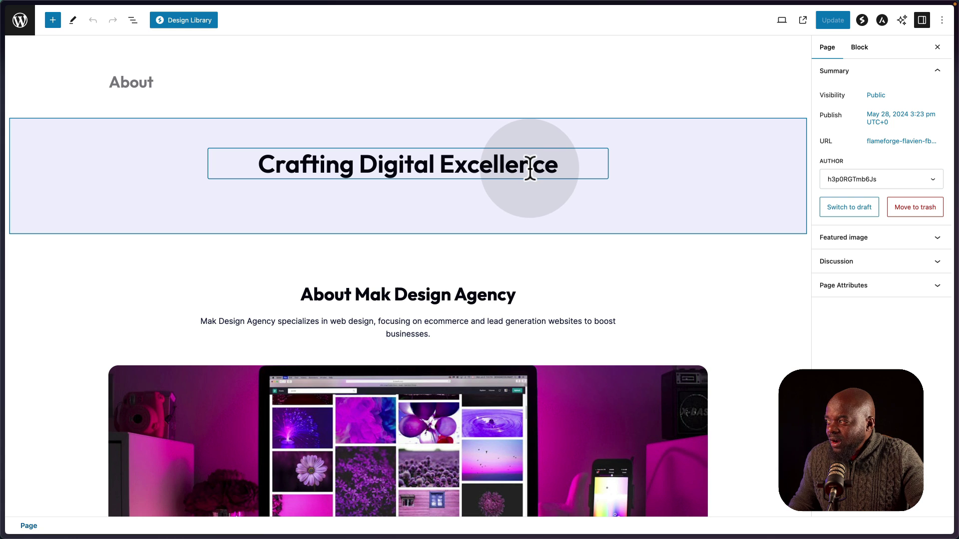
Append ', Mak' so the hero heading reads 'Crafting Digital Excellence, Mak'.
left_click(534, 167)
left_click(561, 166)
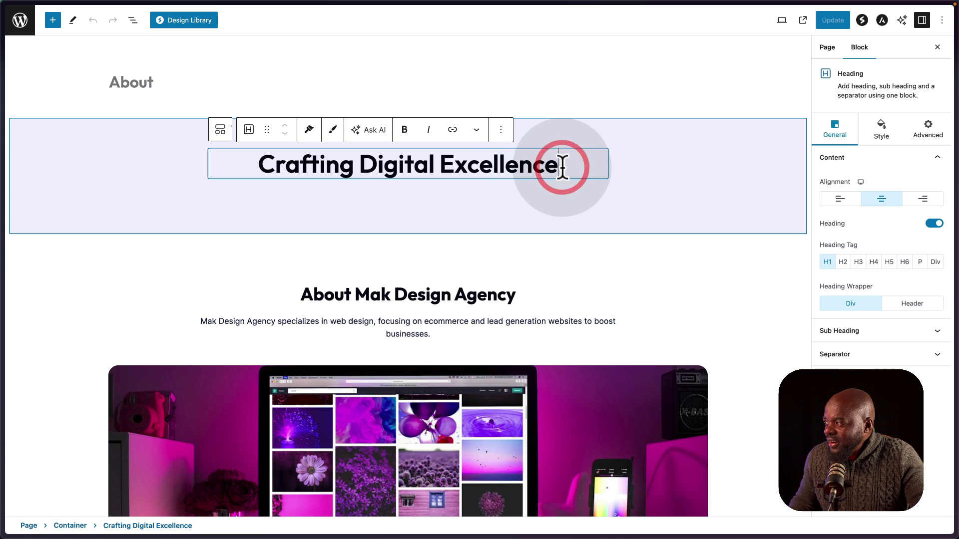
type(", ")
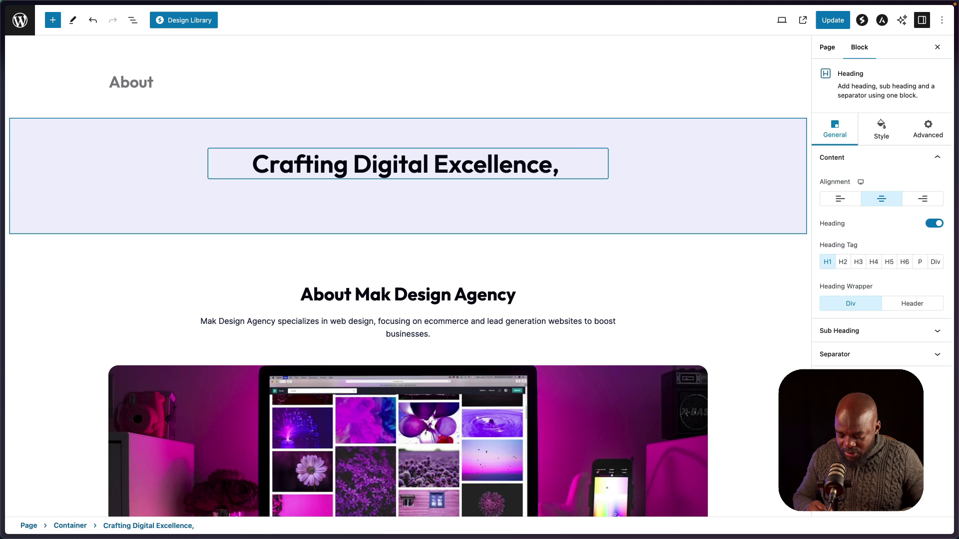
type("Mak")
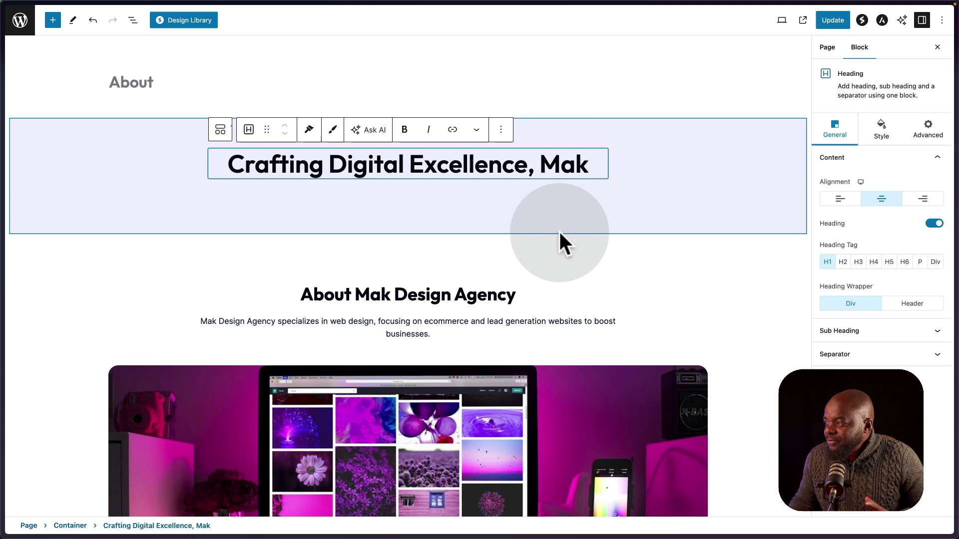
scroll(565, 267, "down", 1)
scroll(567, 267, "down", 1)
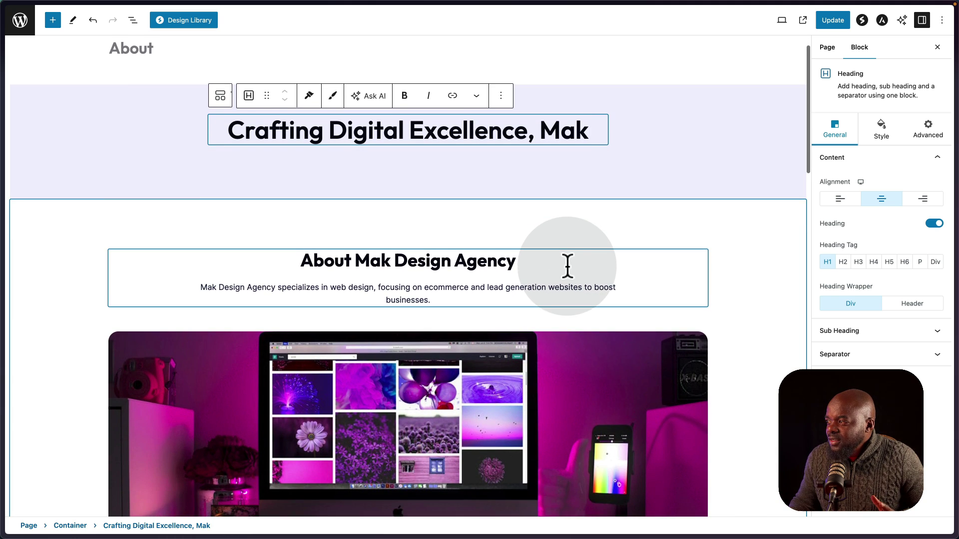
left_click(353, 250)
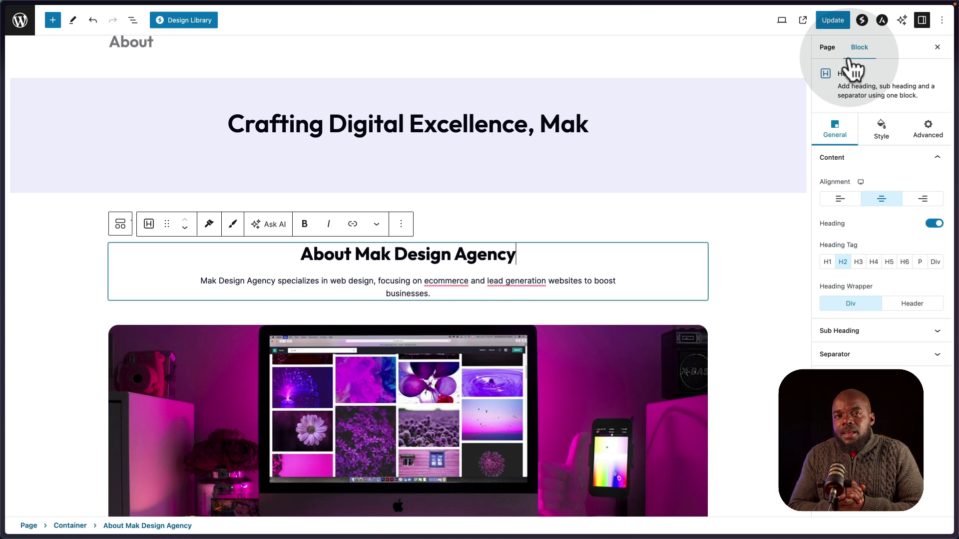
left_click(747, 207)
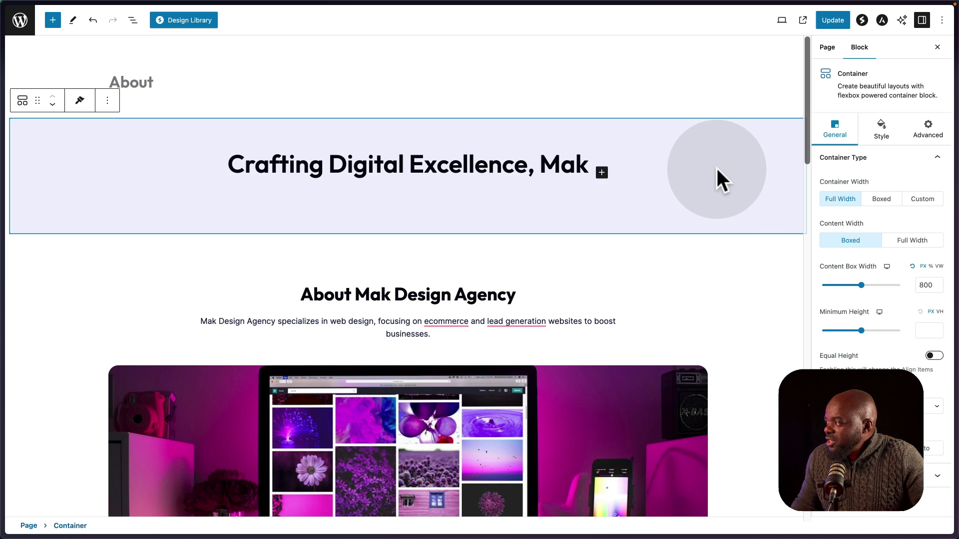
Set the About hero container's background colour to blue-purple in its Style settings.
left_click(882, 131)
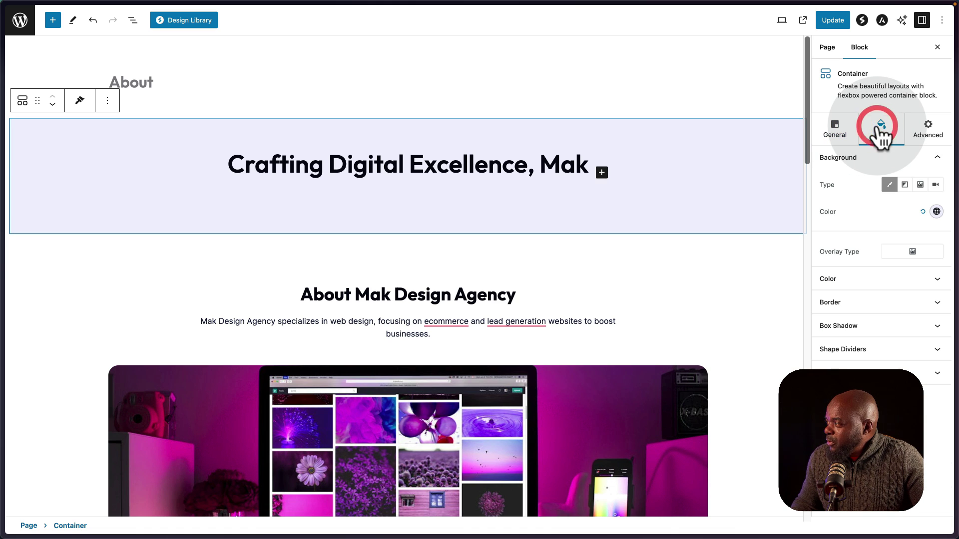
left_click(936, 212)
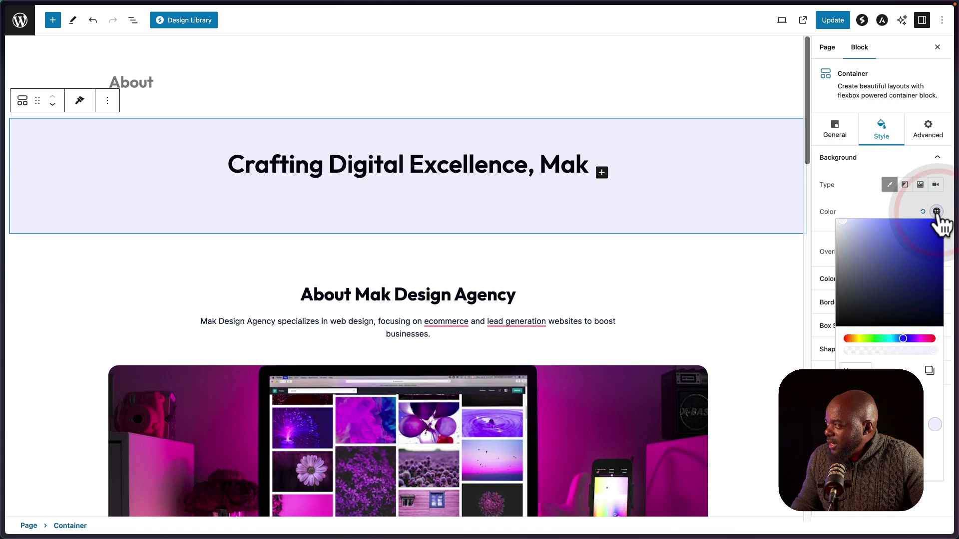
left_click(902, 241)
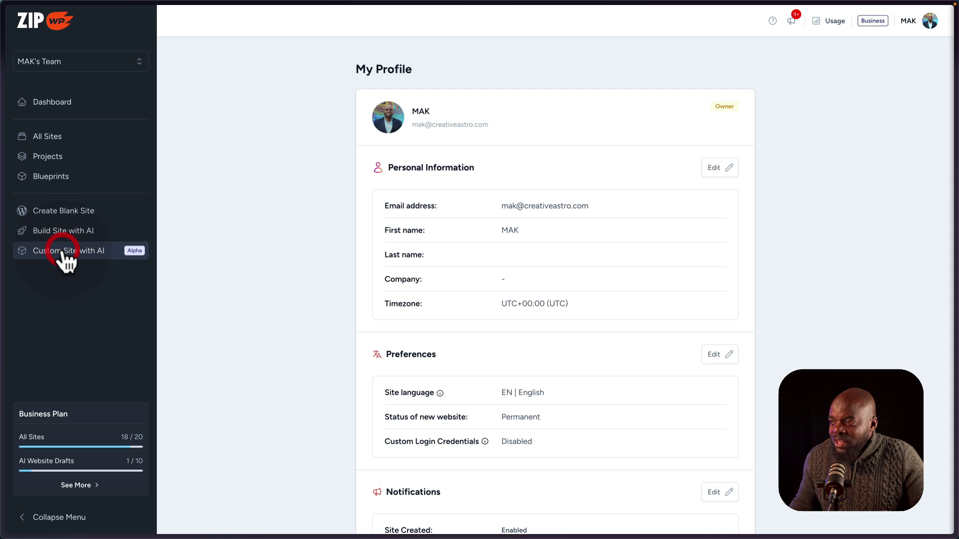
Start a custom AI site for Mak Design Agency, AI-write its description, and generate the sitemap.
left_click(66, 257)
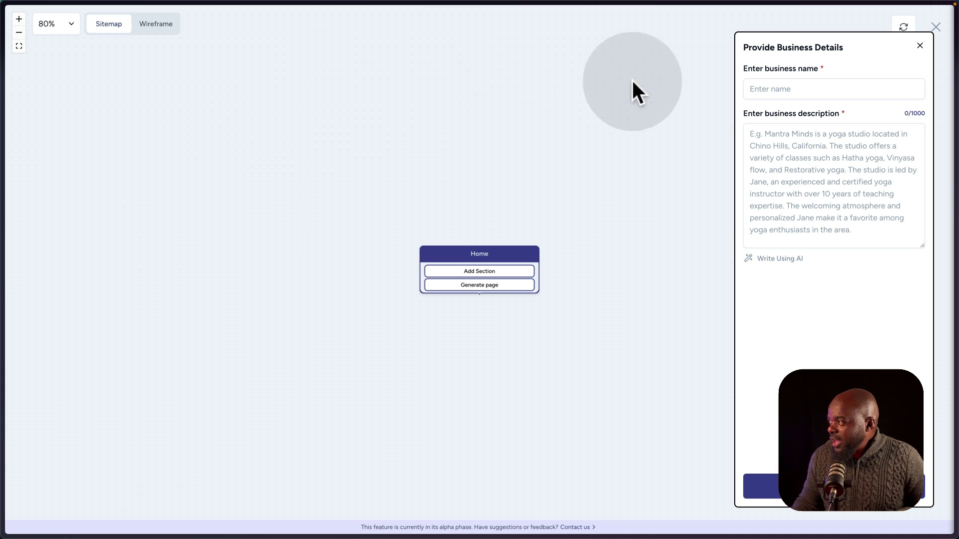
left_click(858, 86)
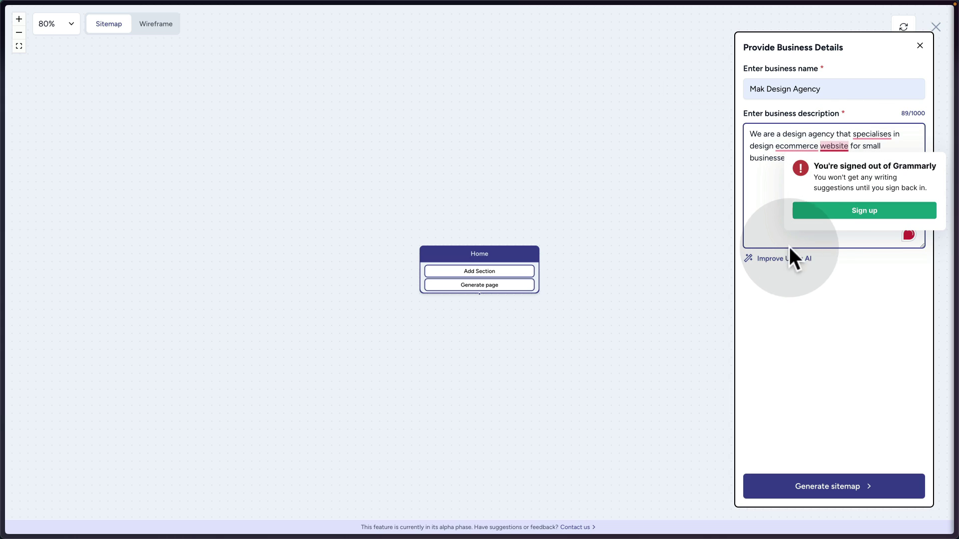
left_click(784, 260)
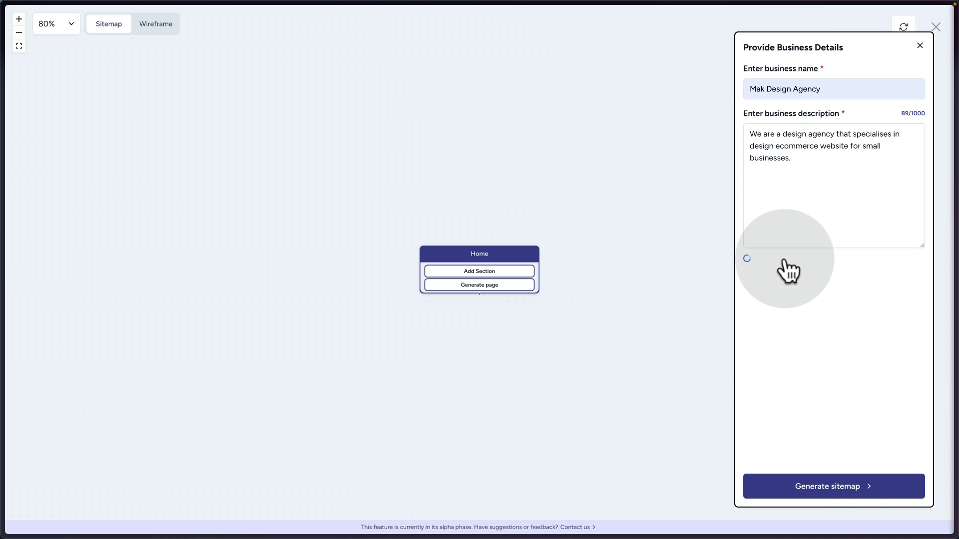
left_click(835, 484)
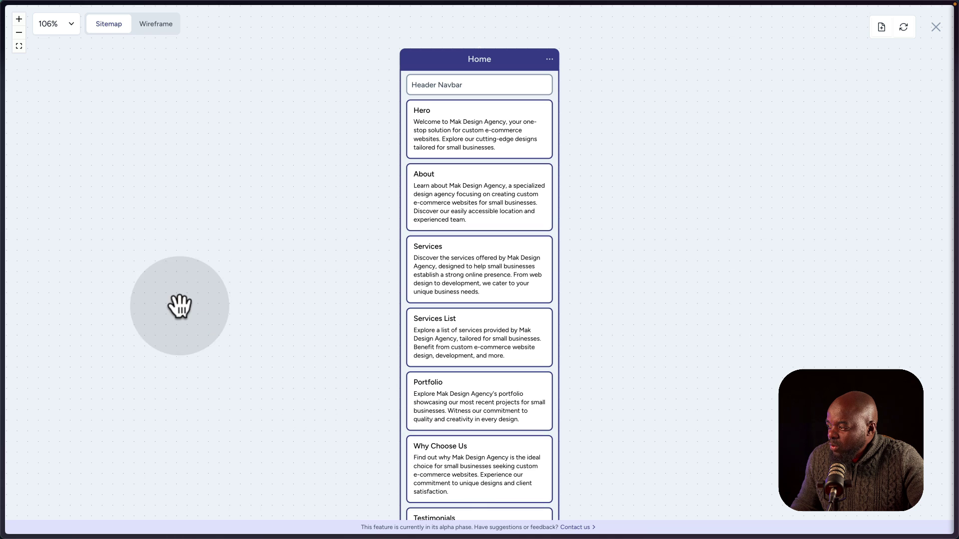
Scroll the Home sitemap and select its About section.
scroll(290, 299, "down", 1)
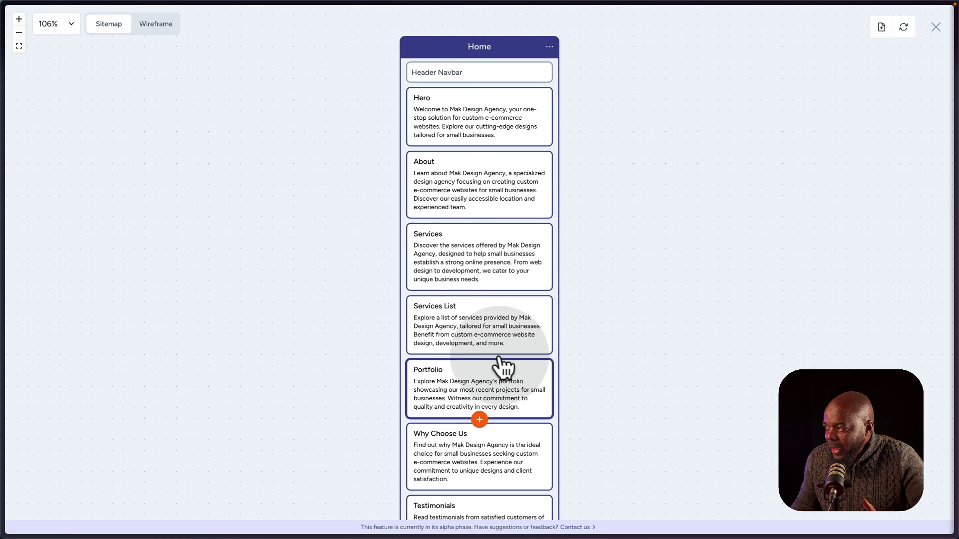
left_click(477, 191)
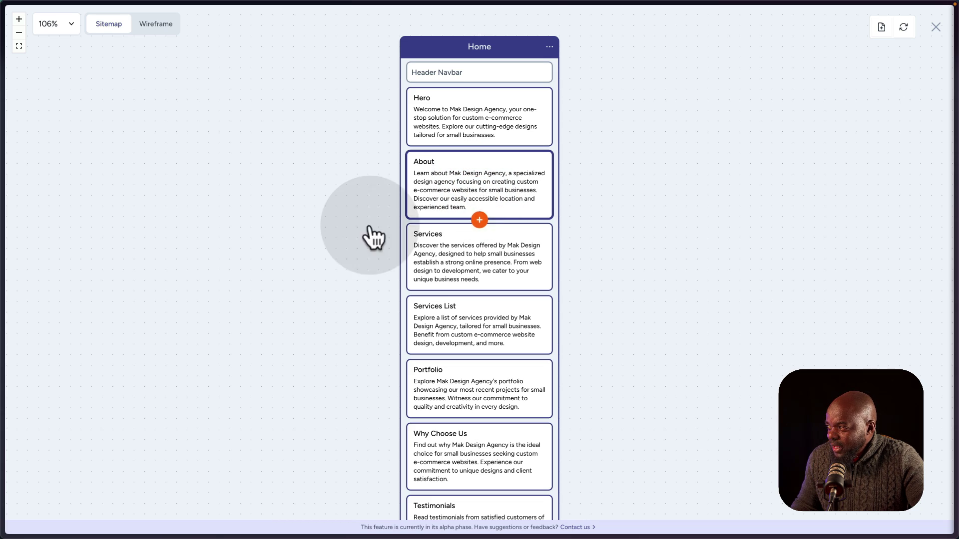
scroll(298, 227, "down", 3)
scroll(299, 228, "down", 10)
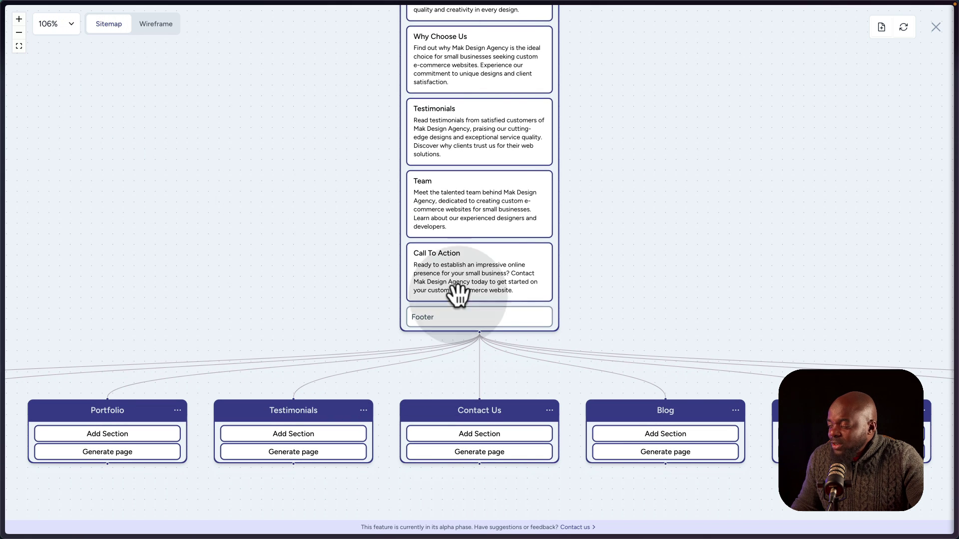
Zoom out to reveal all child pages, then zoom back in and pan to the About Us card.
left_click(19, 32)
left_click(19, 33)
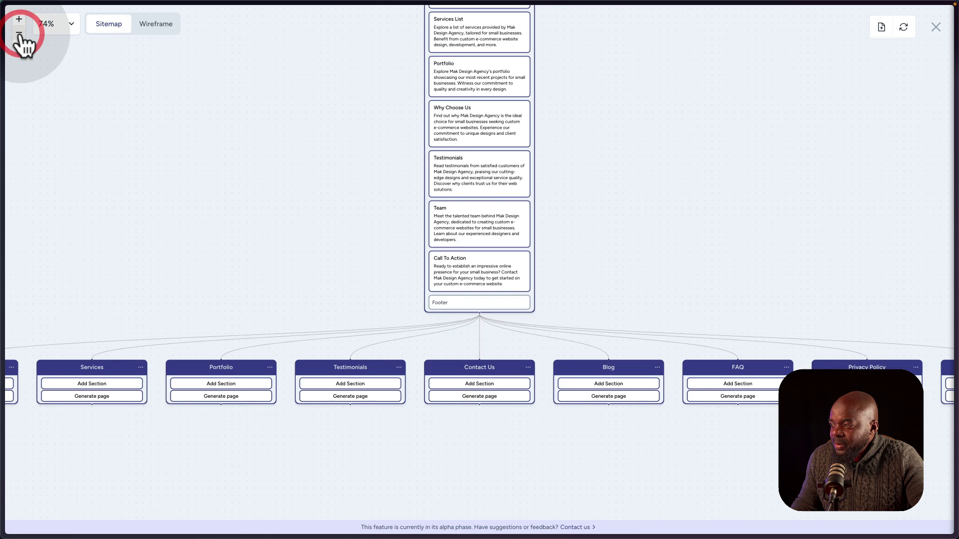
left_click(19, 32)
left_click(19, 32)
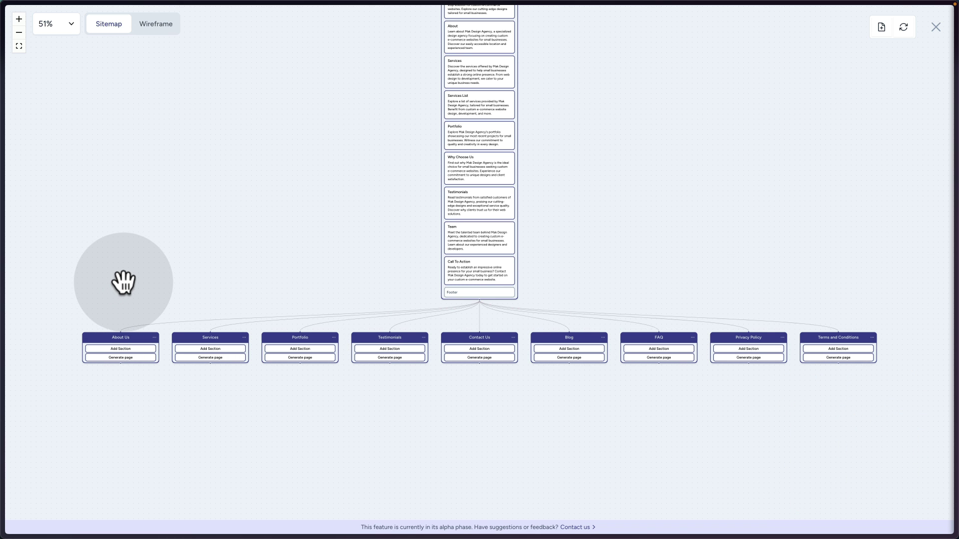
left_click(19, 19)
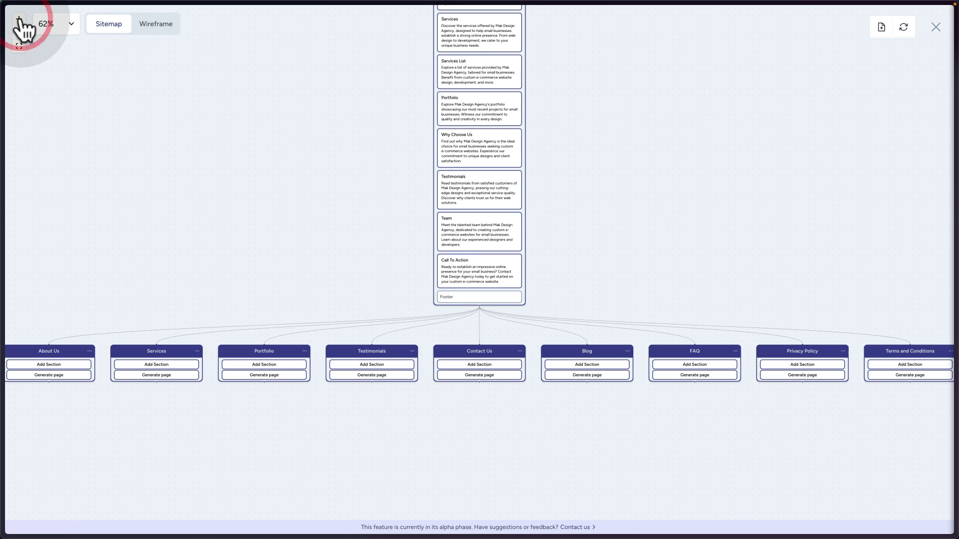
left_click(19, 19)
left_click(19, 19)
mouse_move(193, 248)
left_mouse_down()
mouse_move(274, 270)
mouse_move(499, 247)
mouse_move(458, 243)
left_mouse_up()
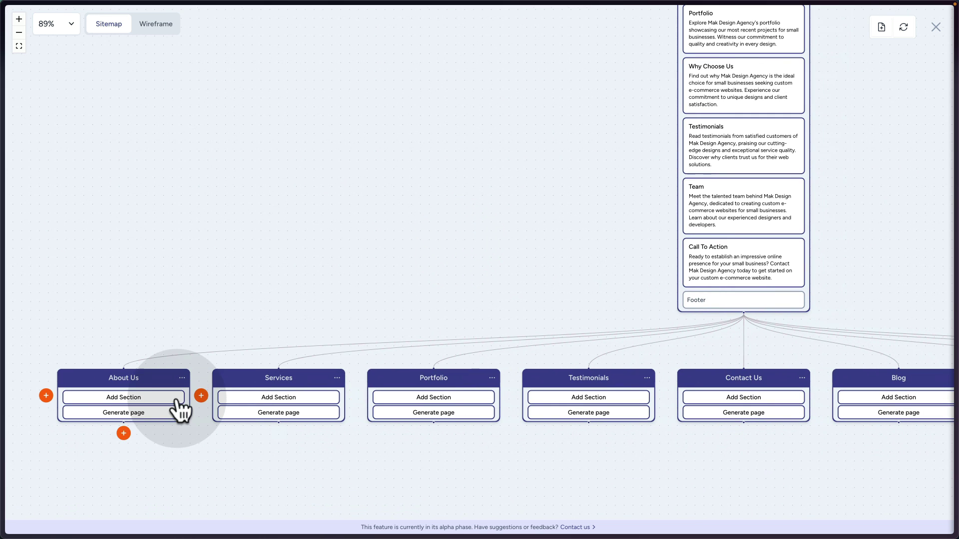
Add a Why Choose Us section and then a Features section to the About Us page.
left_click(133, 398)
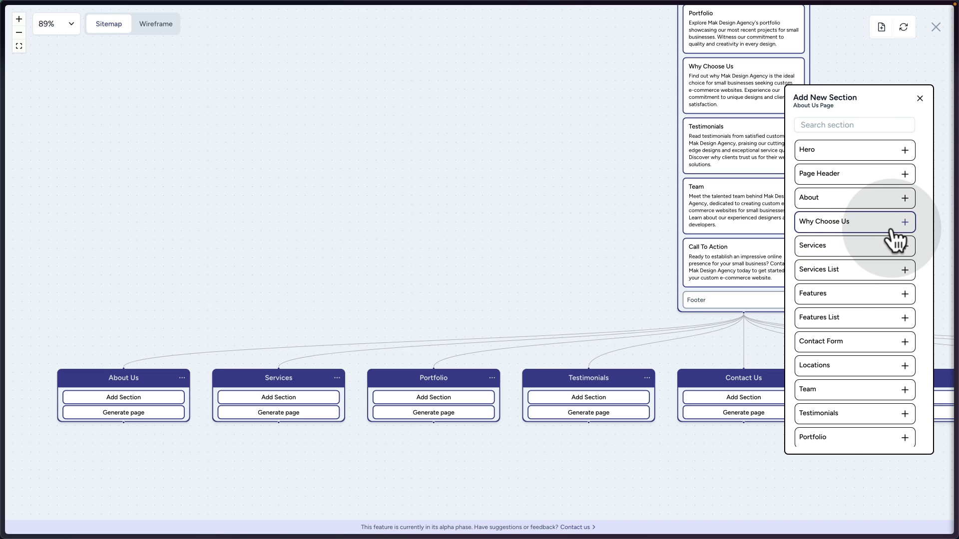
left_click(905, 222)
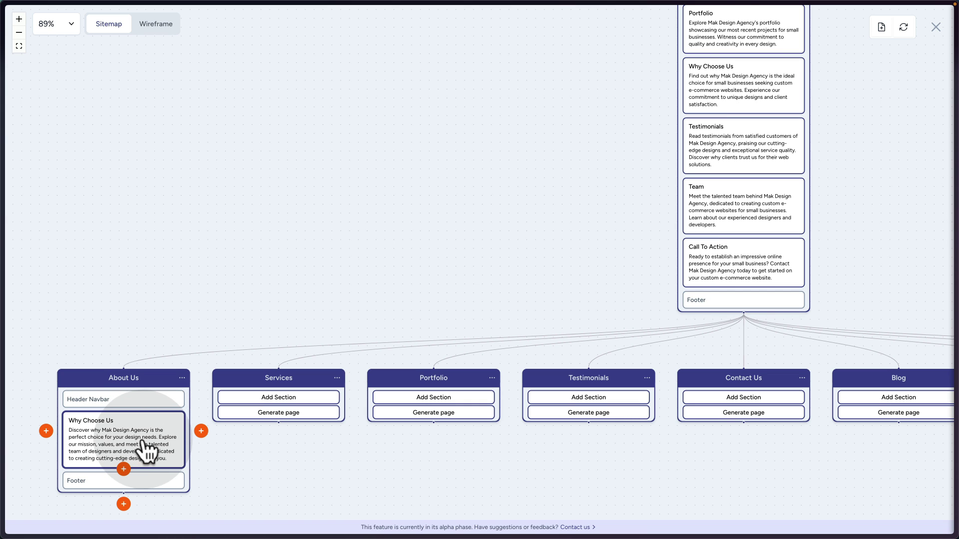
scroll(158, 432, "down", 1)
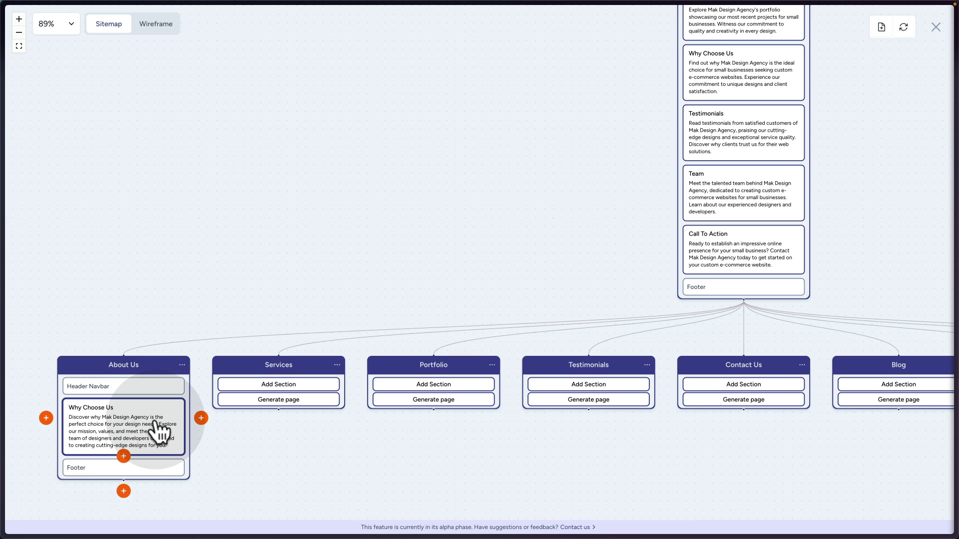
left_click(123, 456)
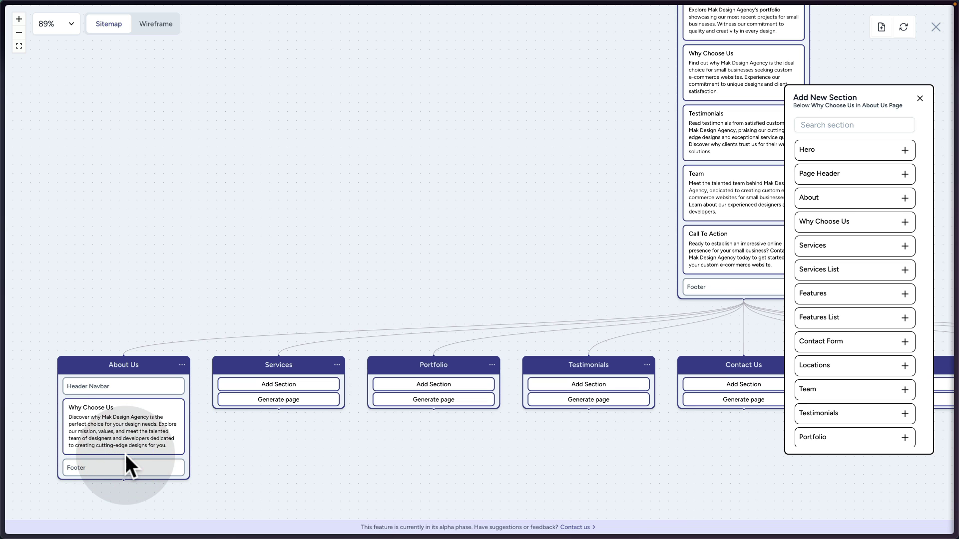
left_click(860, 299)
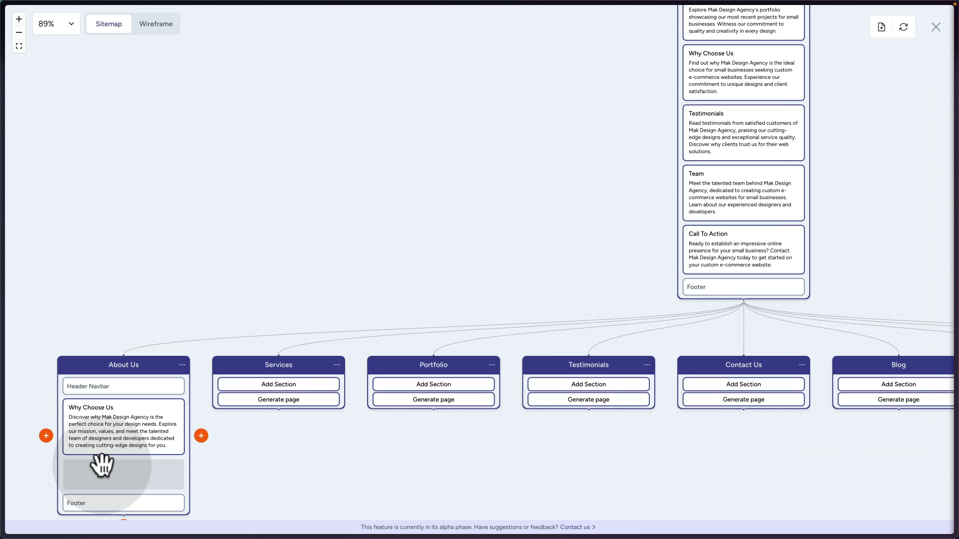
Review the updated About Us sections and switch to the Wireframe view.
scroll(313, 455, "down", 1)
scroll(313, 456, "down", 3)
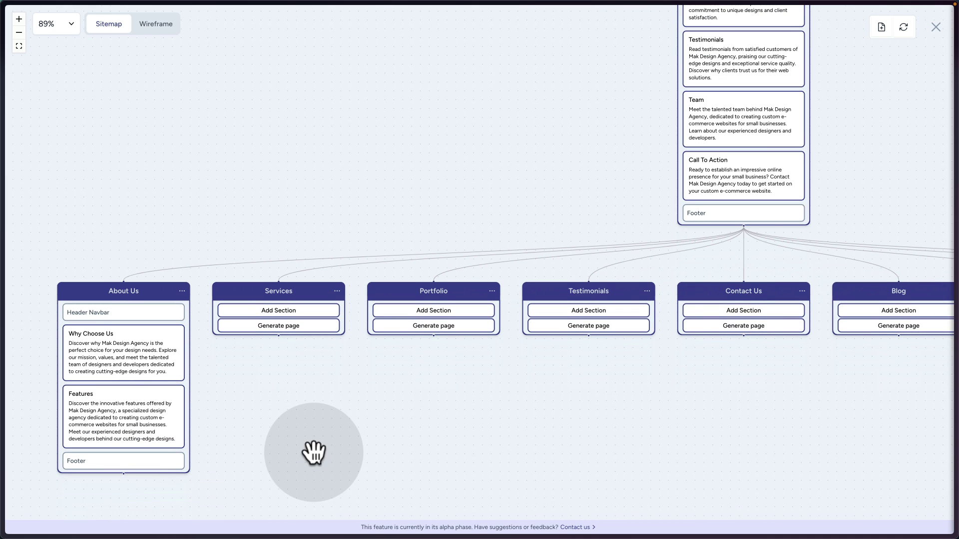
mouse_move(155, 419)
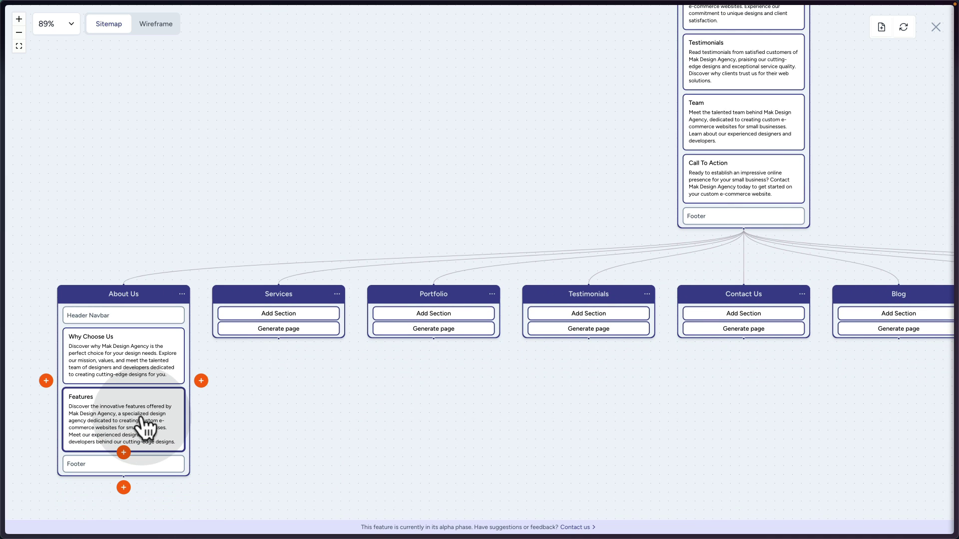
scroll(349, 220, "up", 1)
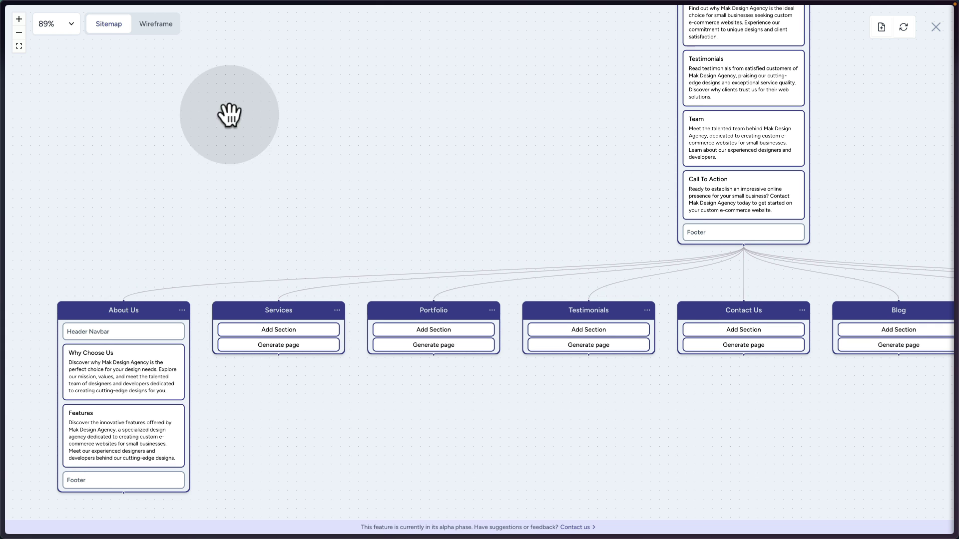
left_click(169, 26)
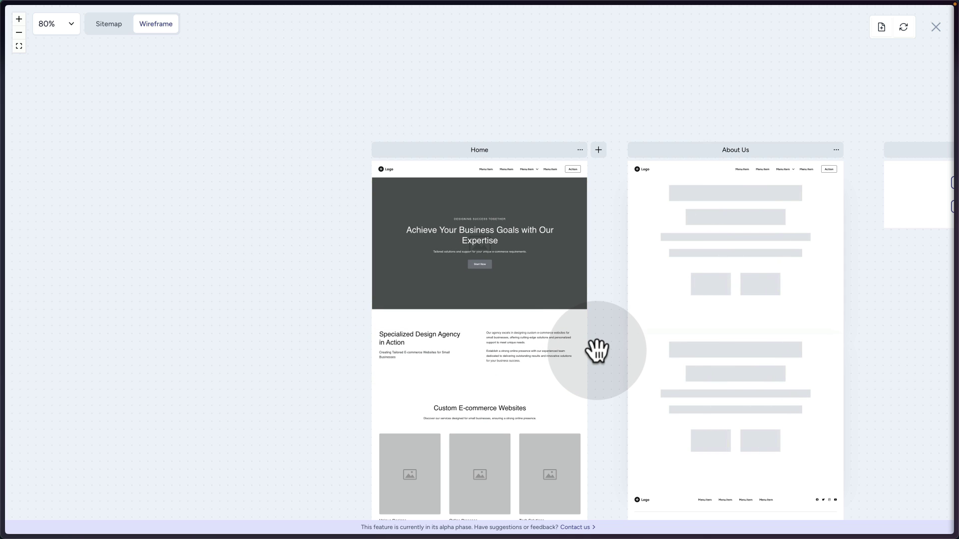
Pan to the About Us wireframe and open layout choices for its Features section.
scroll(591, 353, "right", 3)
scroll(591, 349, "right", 6)
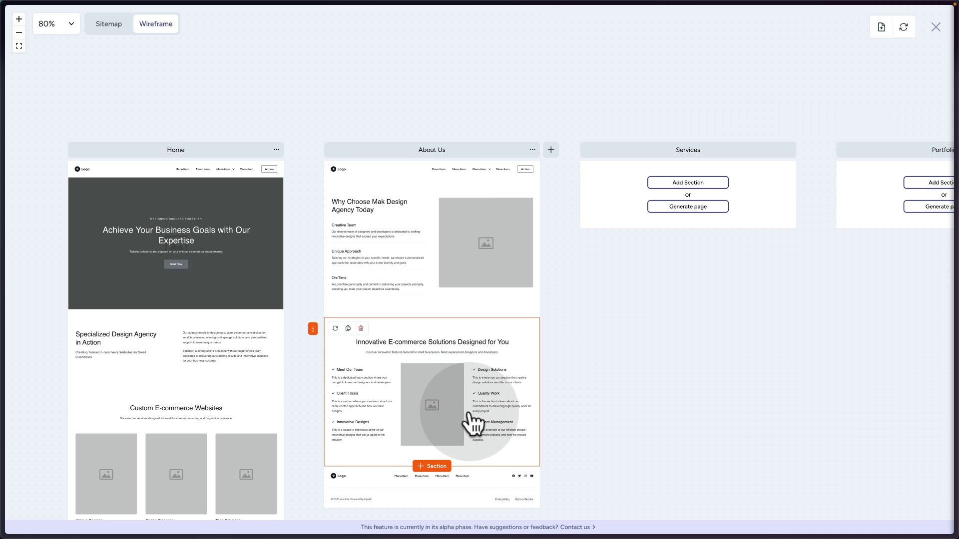
scroll(494, 408, "down", 1)
scroll(493, 409, "down", 2)
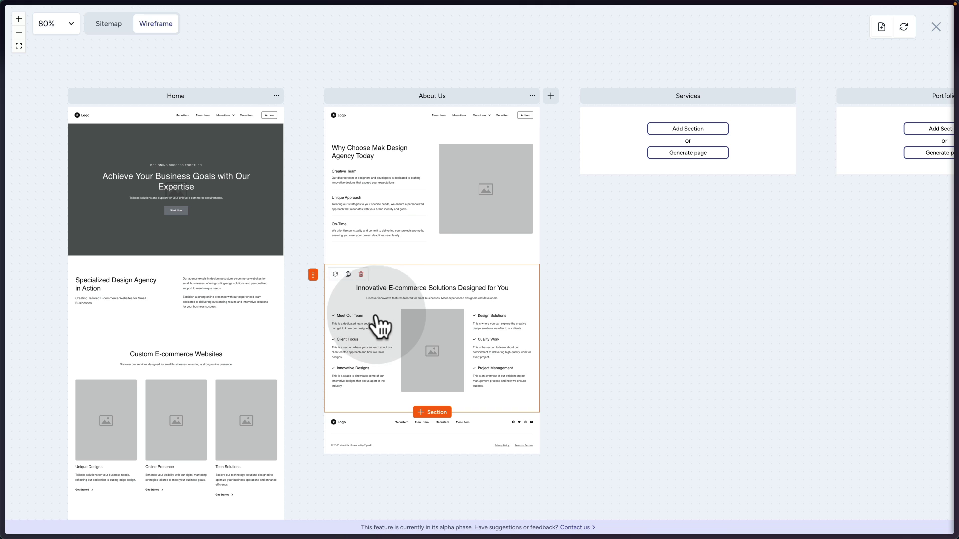
left_click(376, 315)
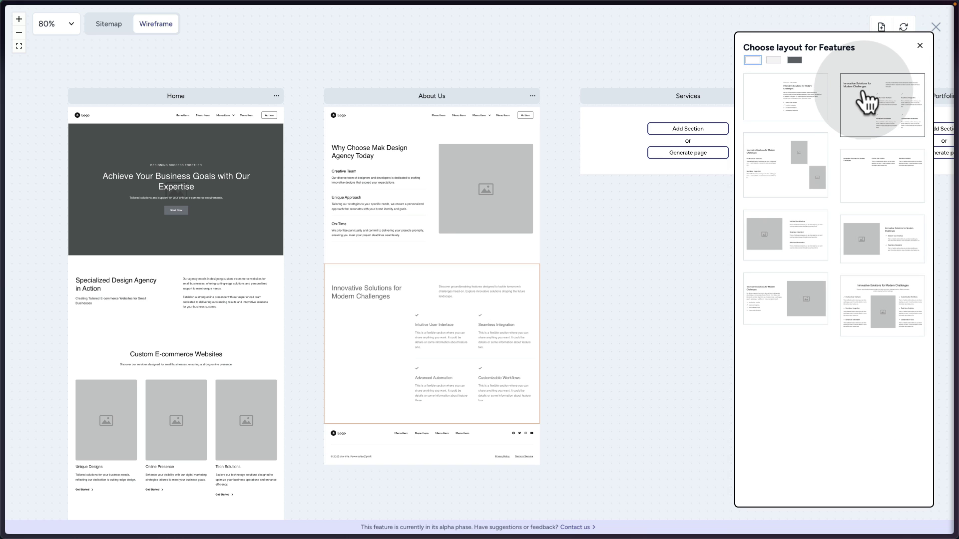
Apply a dark-scheme, image-beside-features layout to the About Us Features section.
left_click(795, 59)
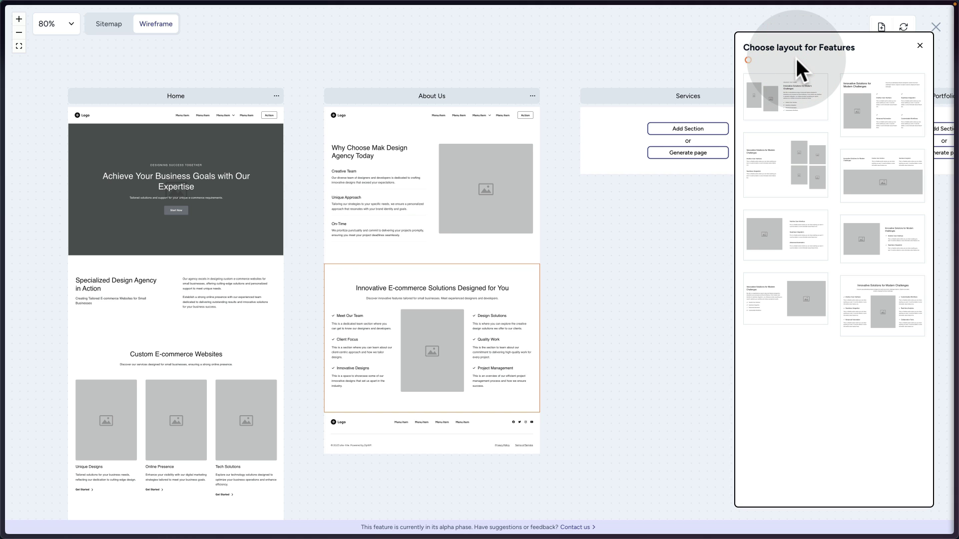
left_click(862, 289)
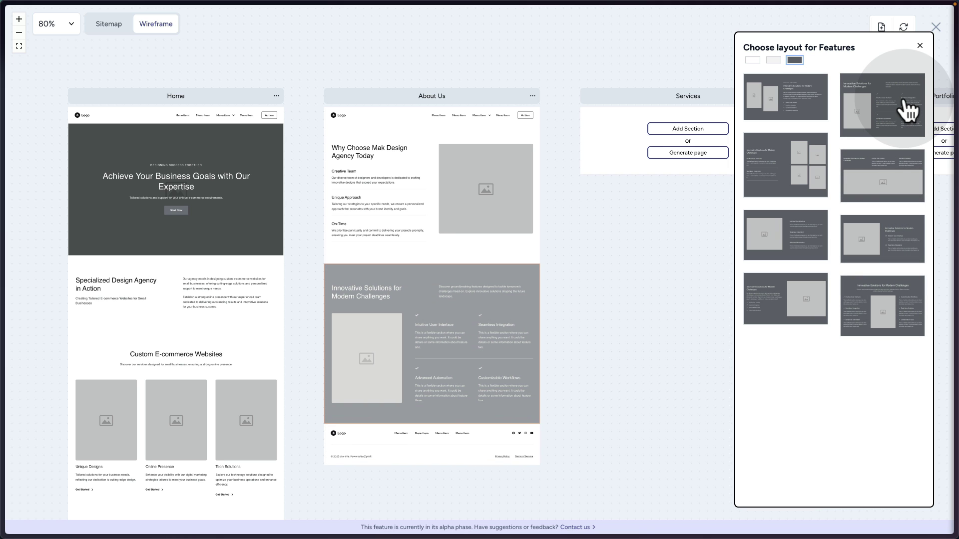
left_click(905, 109)
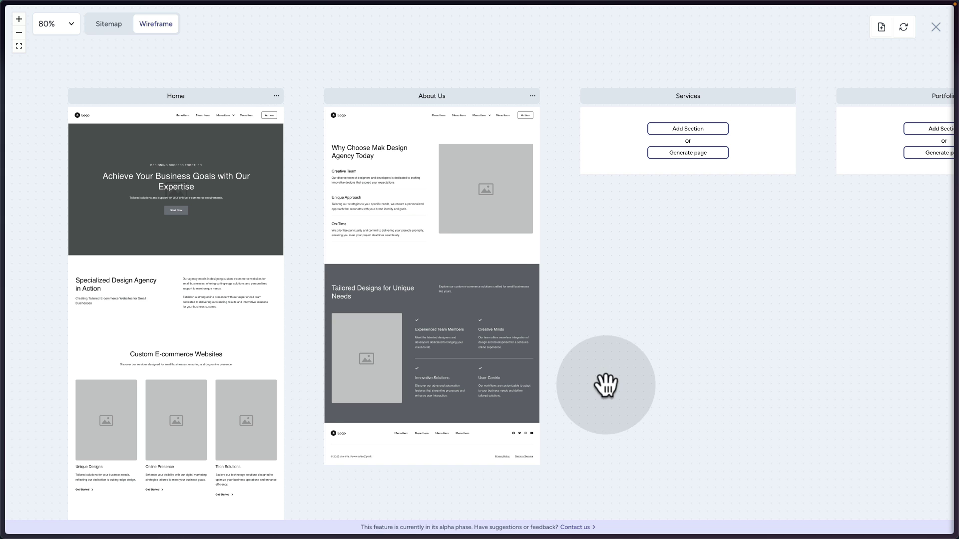
Open and dismiss Home's Add New Section list, then show actions for the first Mak Design Agency site.
mouse_move(497, 385)
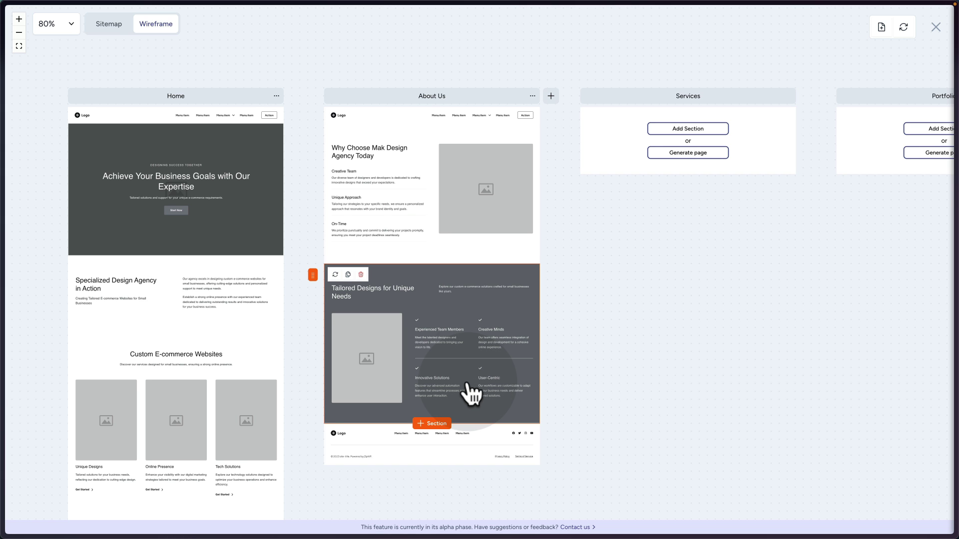
scroll(473, 384, "down", 1)
scroll(479, 322, "up", 2)
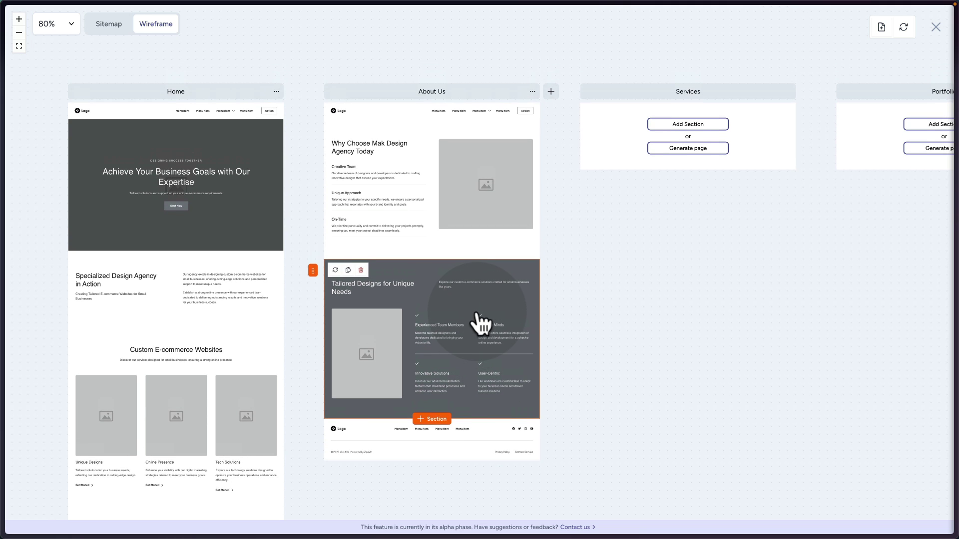
mouse_move(135, 268)
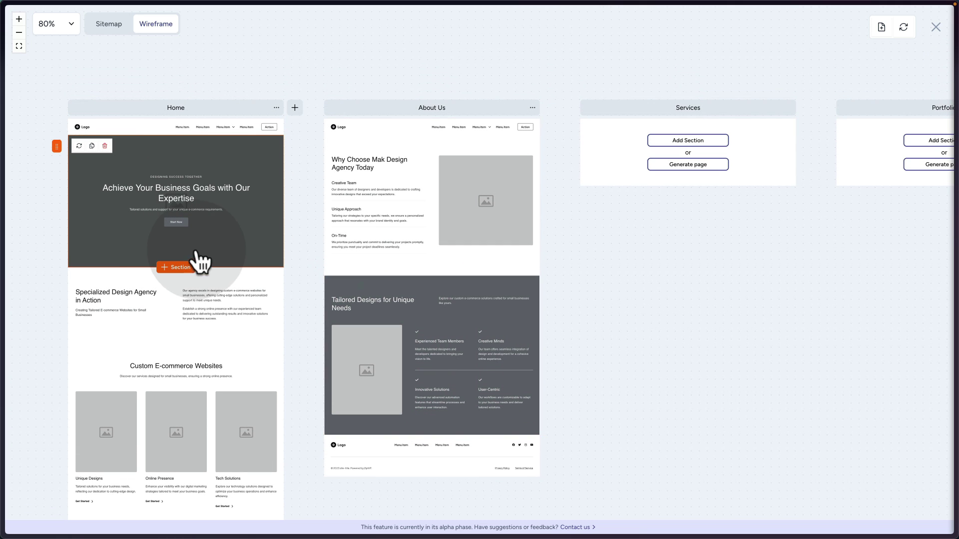
left_click(179, 268)
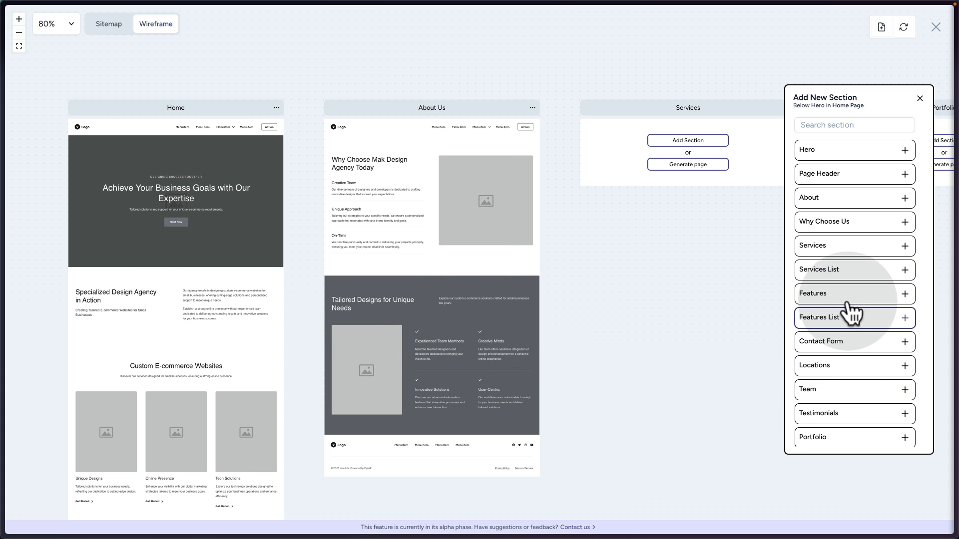
left_click(645, 362)
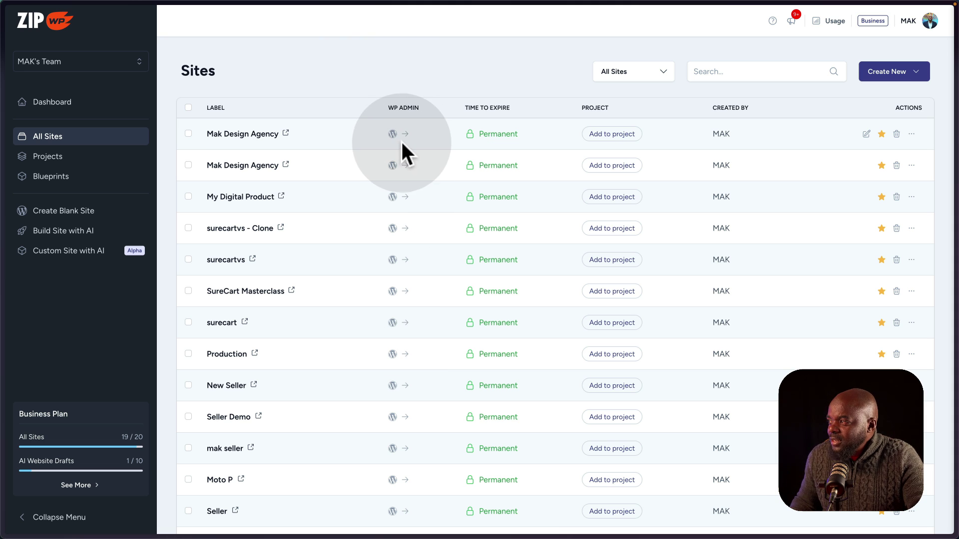
left_click(911, 134)
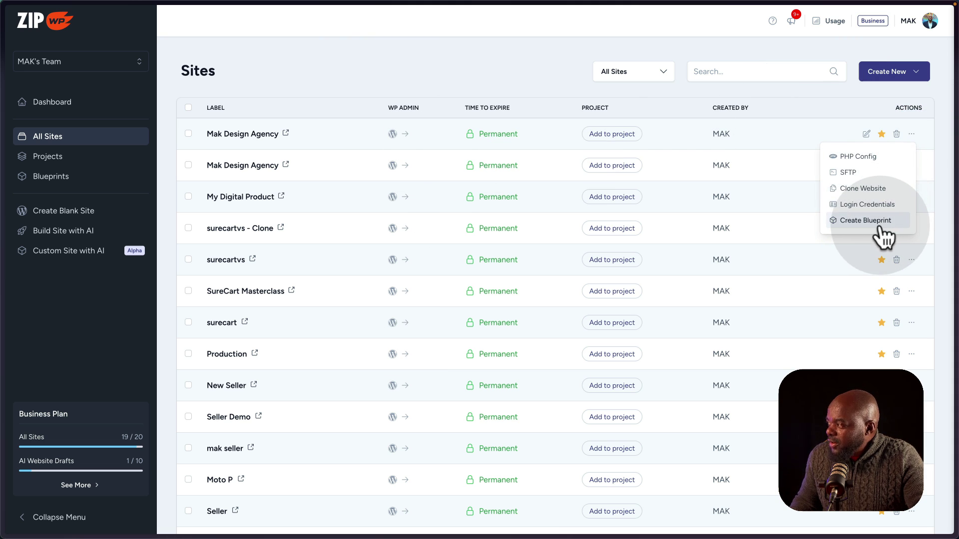